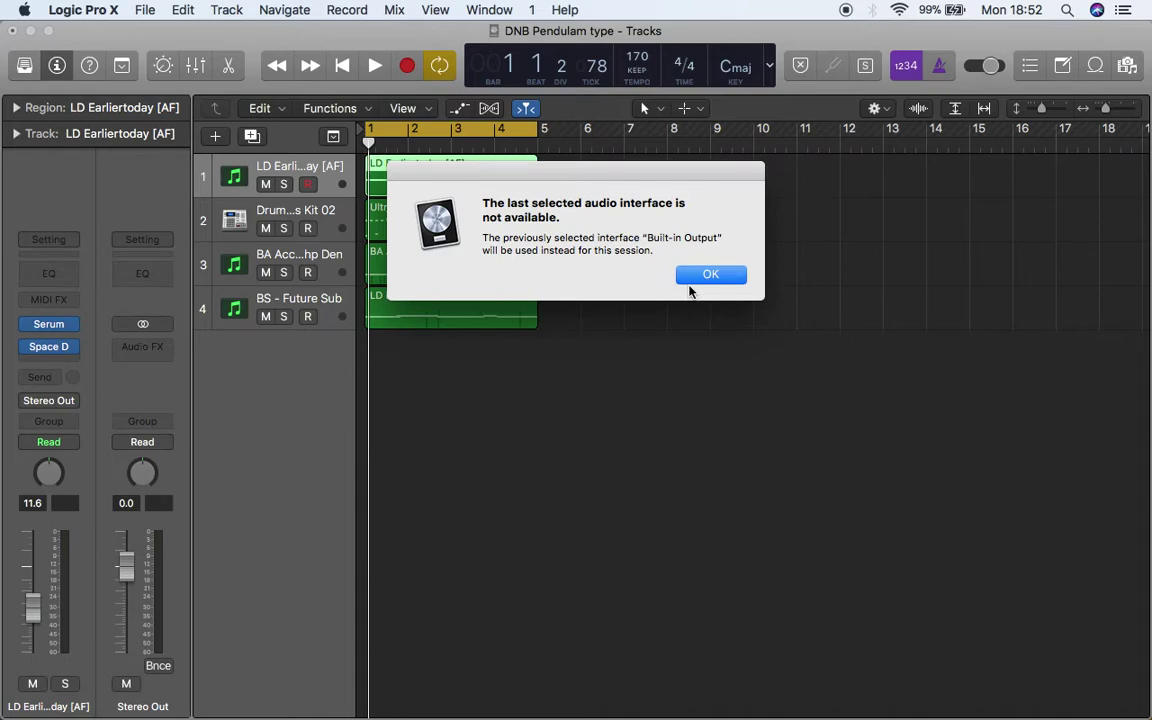
- Dismiss the alert that the last selected audio interface is unavailable
{"action": "left_click", "coordinate": [711, 275]}
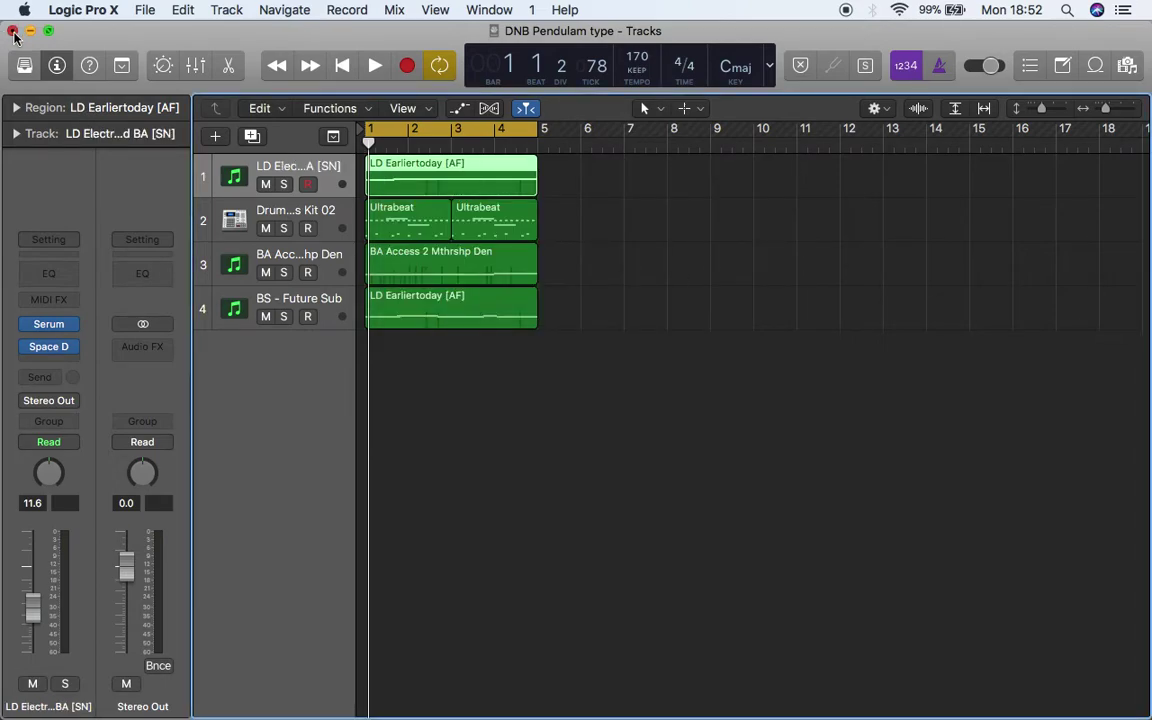
- Discard the DNB Pendulum type project, create a new Classic Electric Piano project, and close Musical Typing
{"action": "left_click", "coordinate": [13, 32]}
{"action": "left_click", "coordinate": [506, 280]}
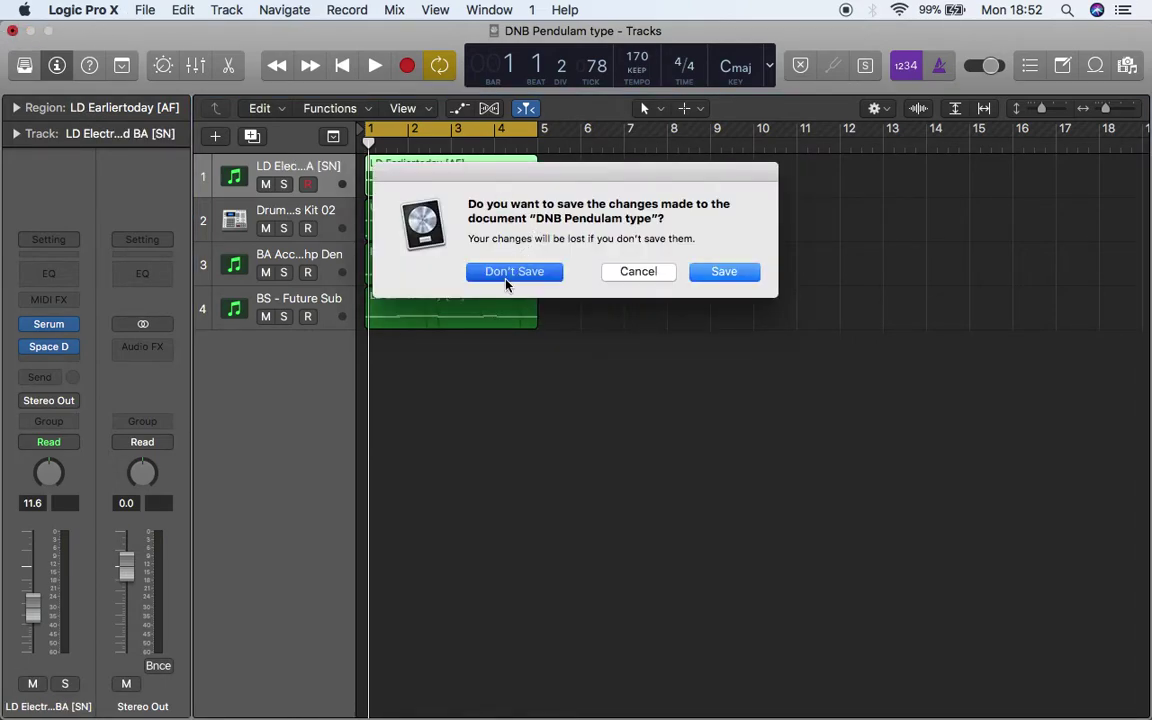
{"action": "left_click", "coordinate": [148, 10]}
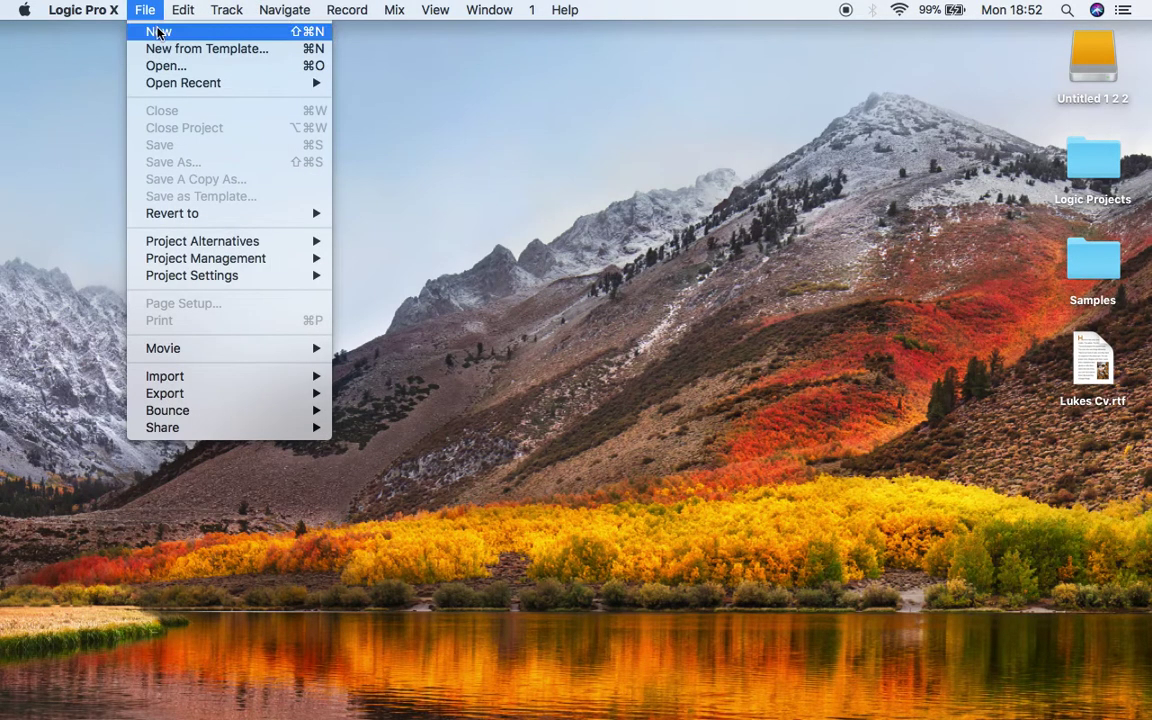
{"action": "left_click", "coordinate": [155, 31]}
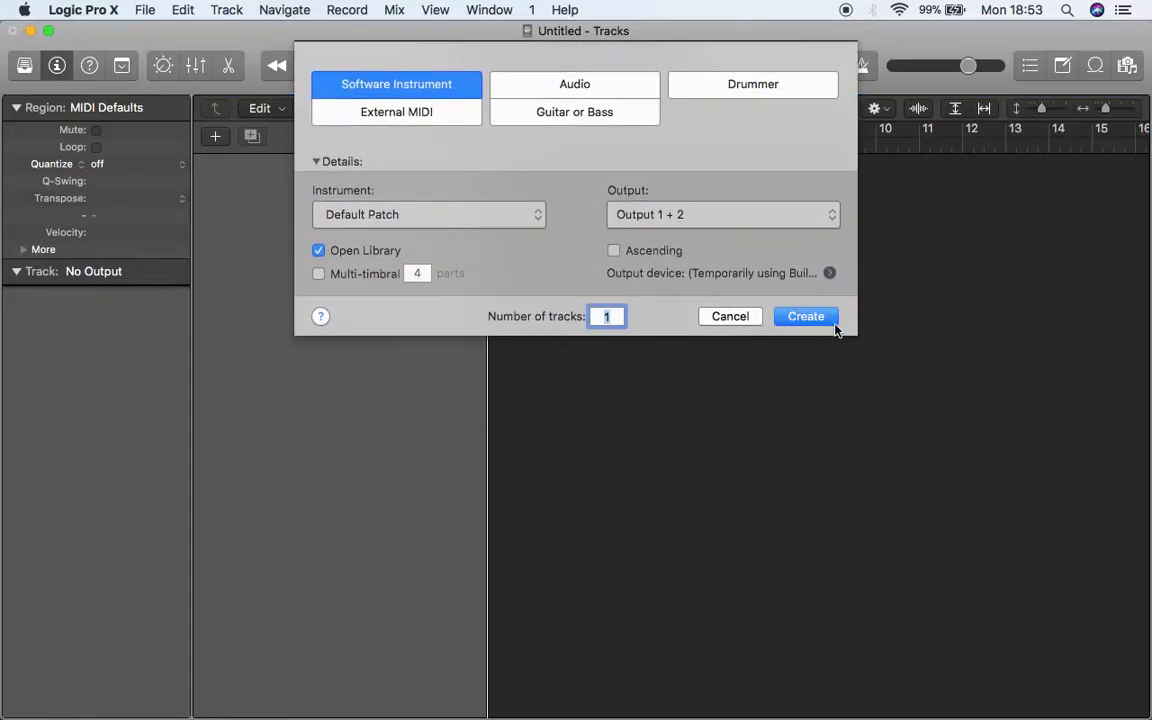
{"action": "left_click", "coordinate": [834, 317]}
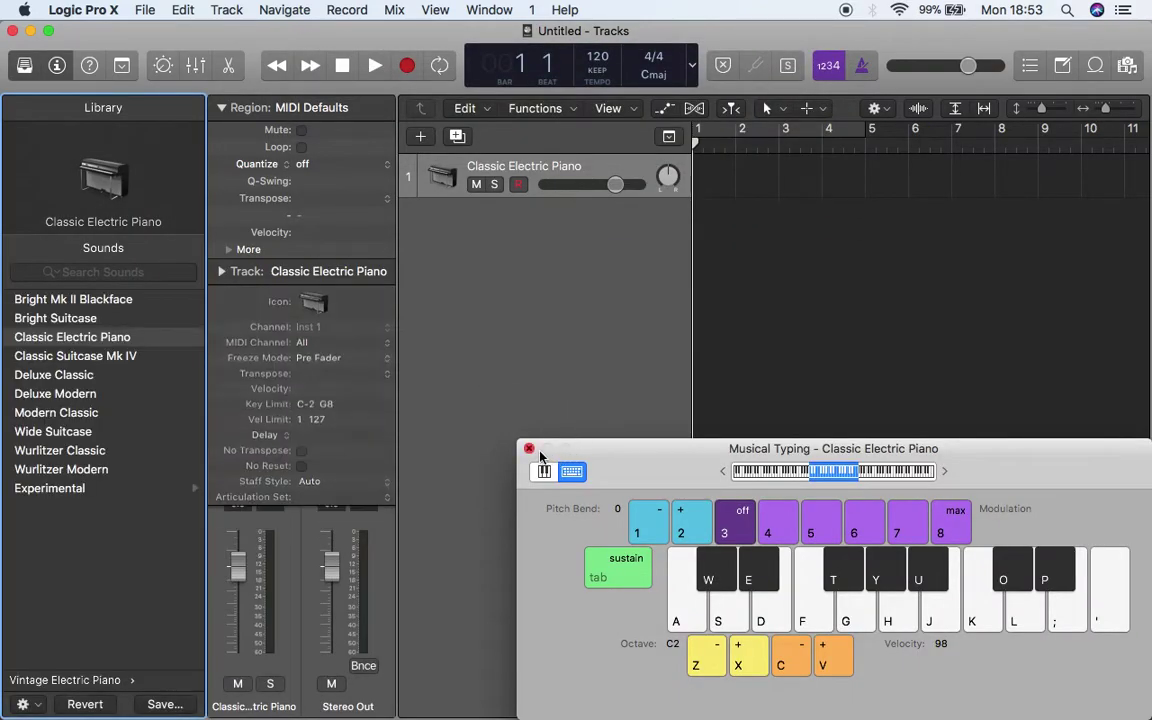
{"action": "left_click", "coordinate": [530, 449]}
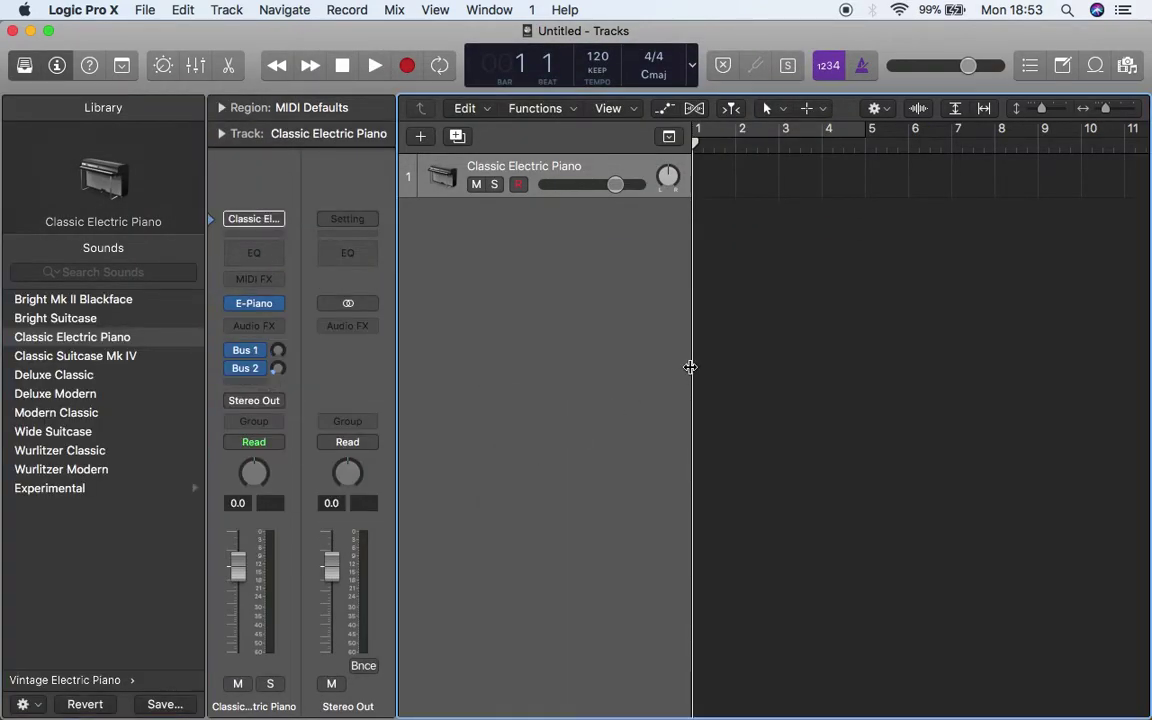
{"action": "left_click_drag", "start_coordinate": [687, 375], "coordinate": [419, 368]}
- Hide the Library and replace the piano instrument with the Ultrabeat drum synth
{"action": "left_click", "coordinate": [25, 66]}
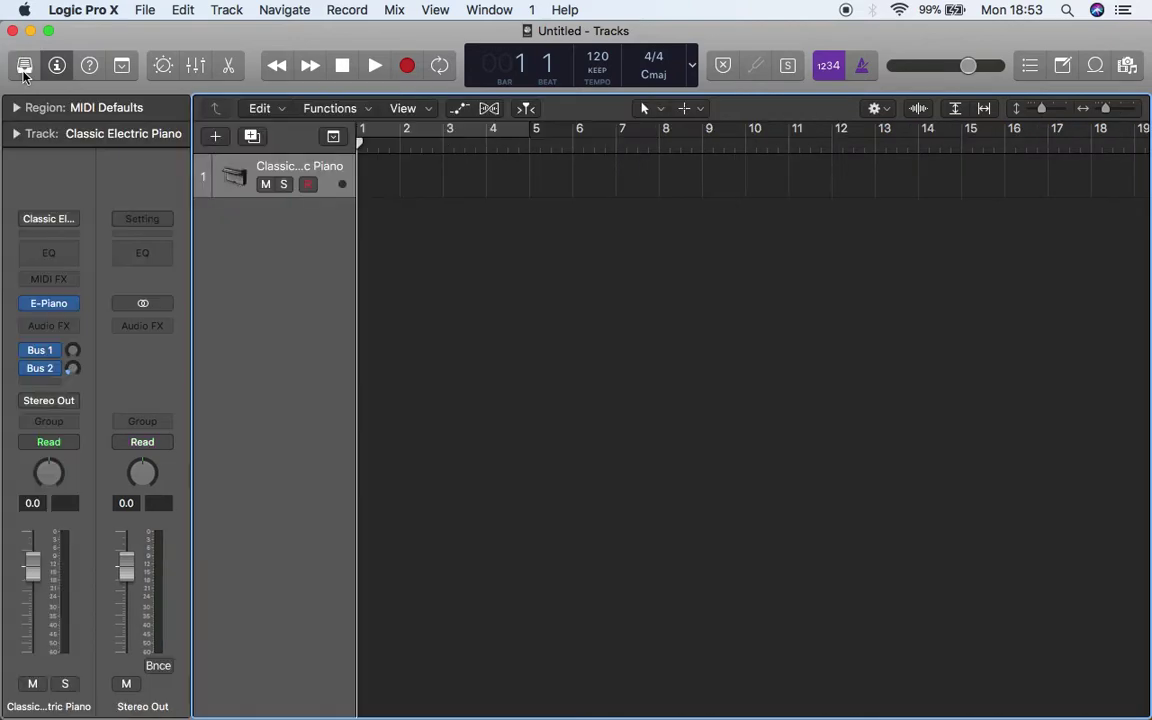
{"action": "left_click", "coordinate": [75, 305]}
{"action": "mouse_move", "coordinate": [80, 540]}
{"action": "key", "text": "Escape"}
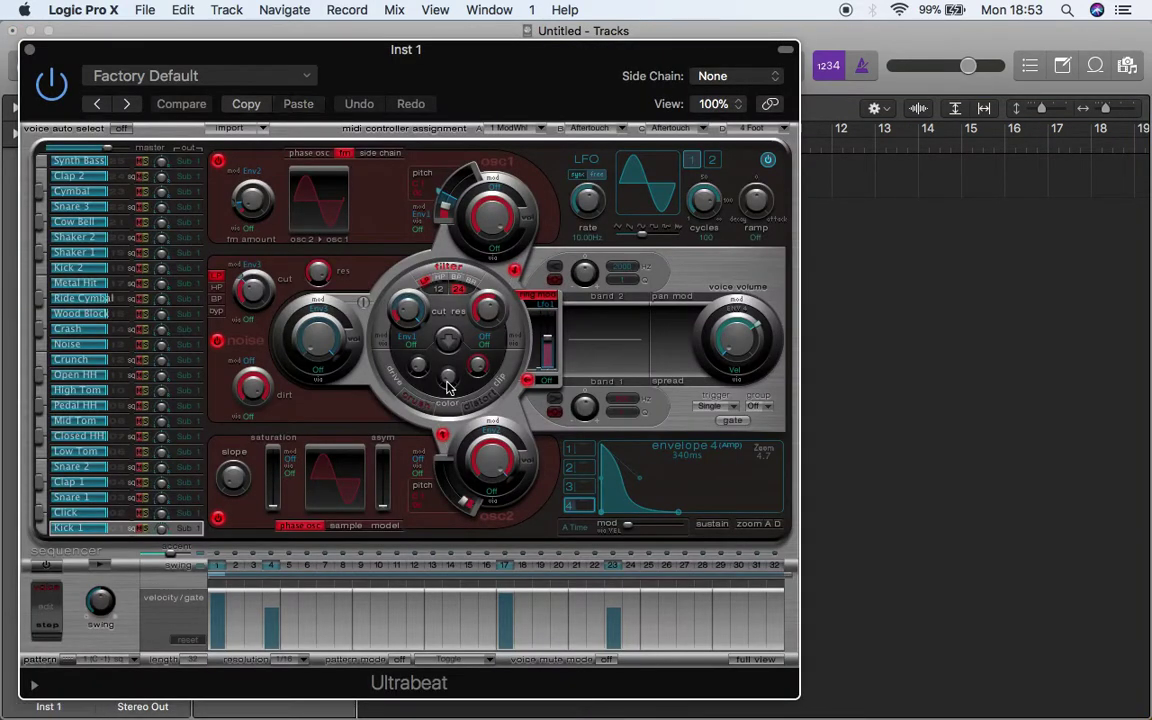
- Browse Ultrabeat's Drum Kits presets and load the Deep House Kit
{"action": "left_click", "coordinate": [254, 76]}
{"action": "mouse_move", "coordinate": [231, 419]}
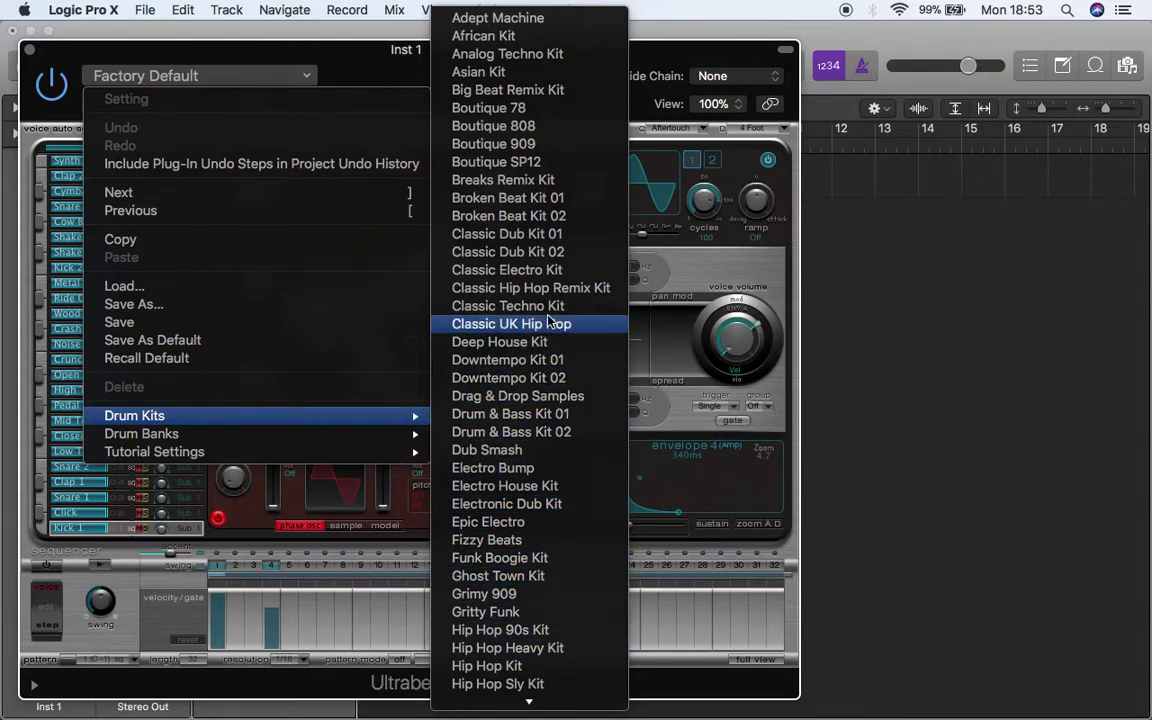
{"action": "scroll", "coordinate": [540, 447], "scroll_direction": "down", "scroll_amount": 5}
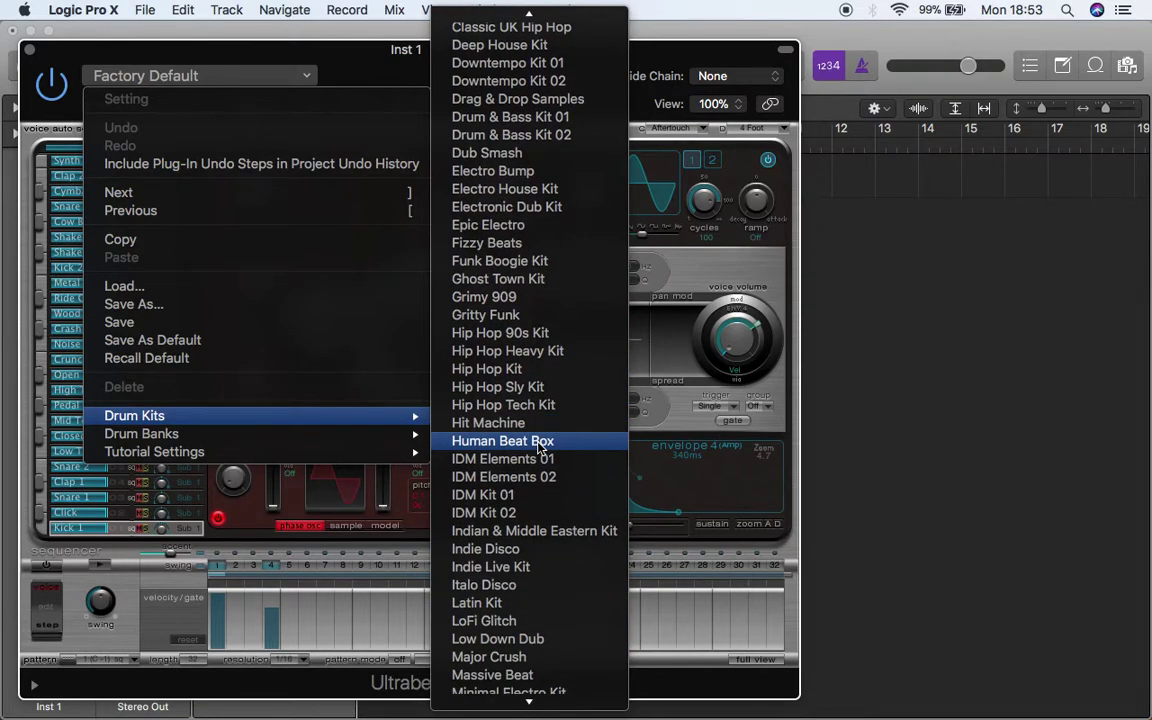
{"action": "scroll", "coordinate": [546, 545], "scroll_direction": "down", "scroll_amount": 9}
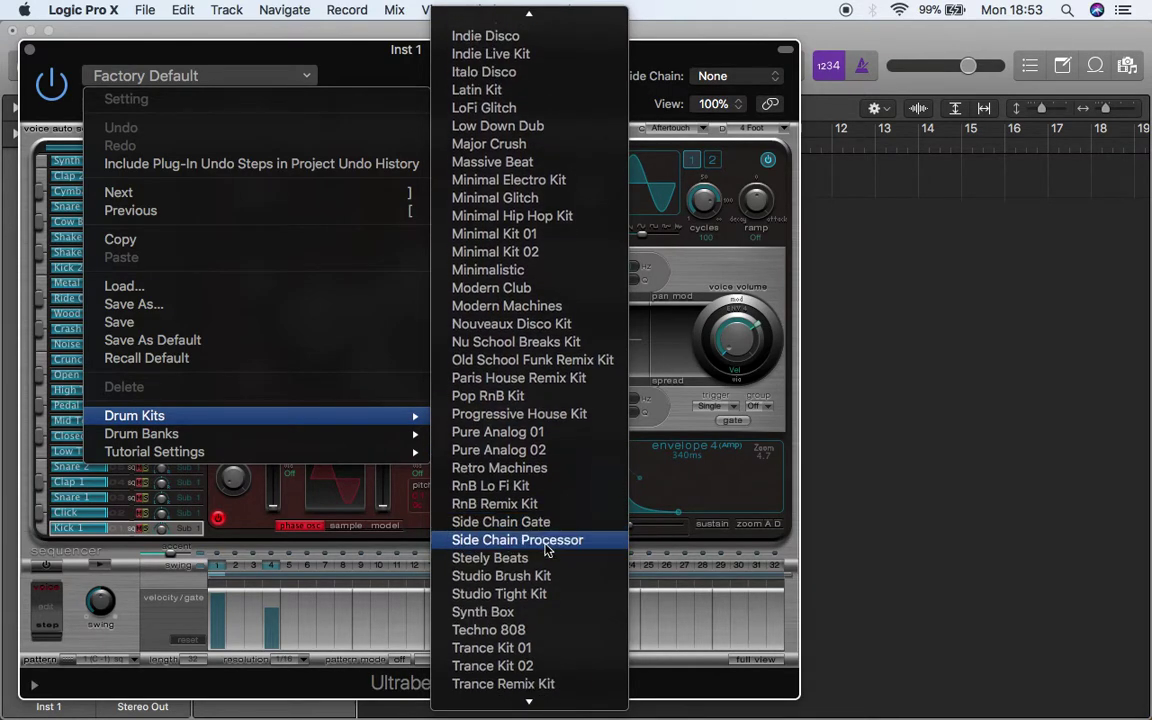
{"action": "scroll", "coordinate": [546, 545], "scroll_direction": "up", "scroll_amount": 15}
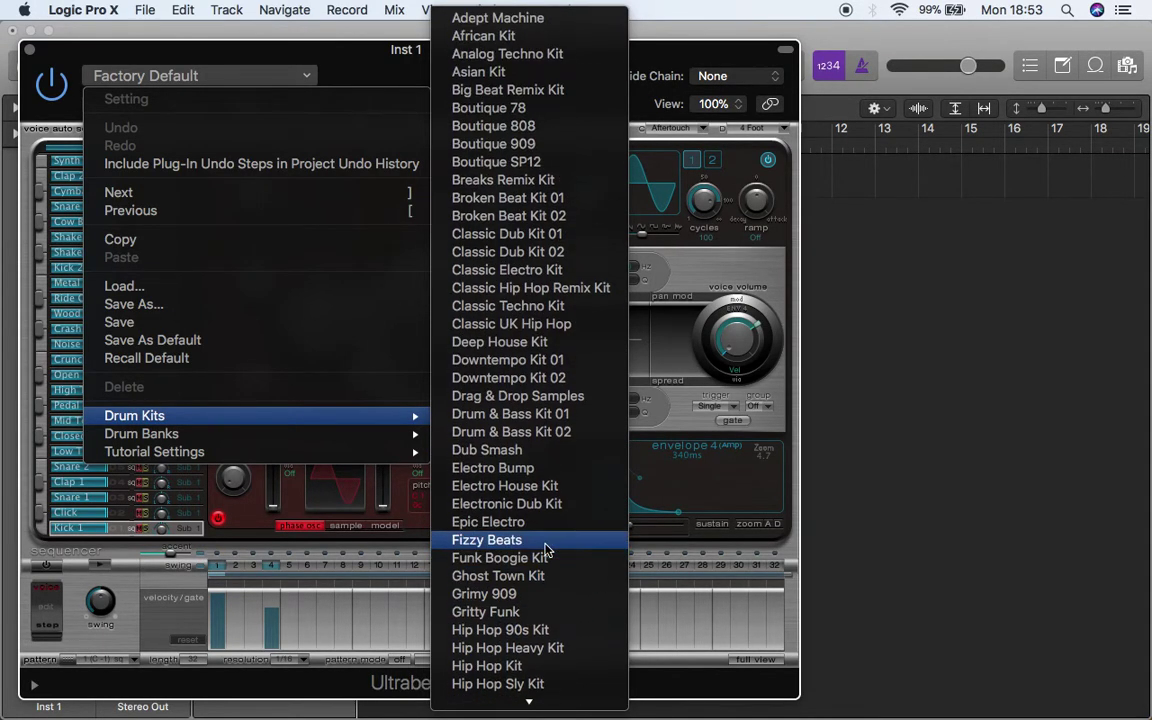
{"action": "scroll", "coordinate": [548, 604], "scroll_direction": "down", "scroll_amount": 4}
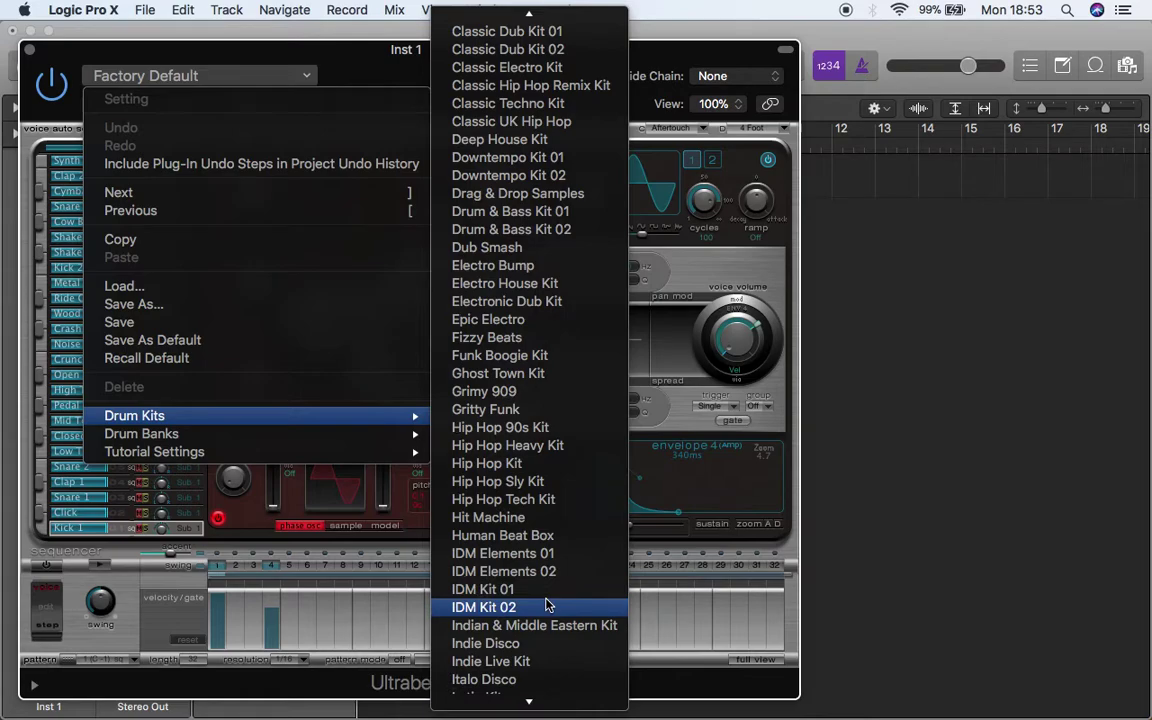
{"action": "scroll", "coordinate": [549, 570], "scroll_direction": "down", "scroll_amount": 10}
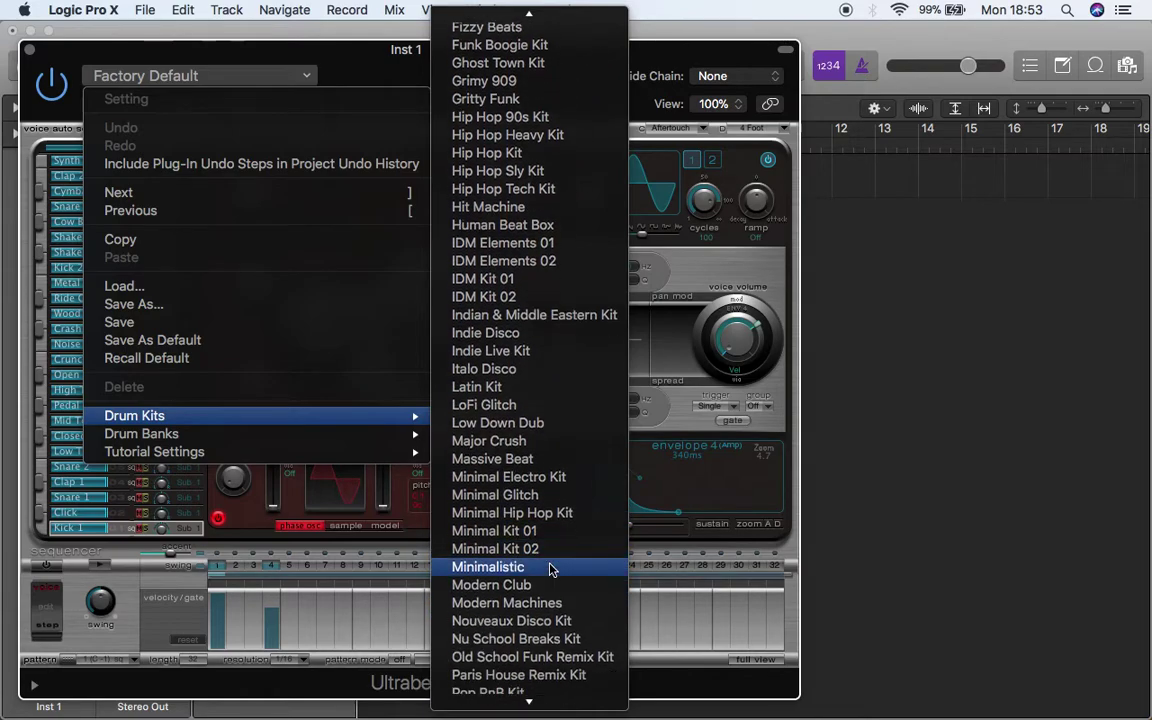
{"action": "scroll", "coordinate": [550, 568], "scroll_direction": "down", "scroll_amount": 1}
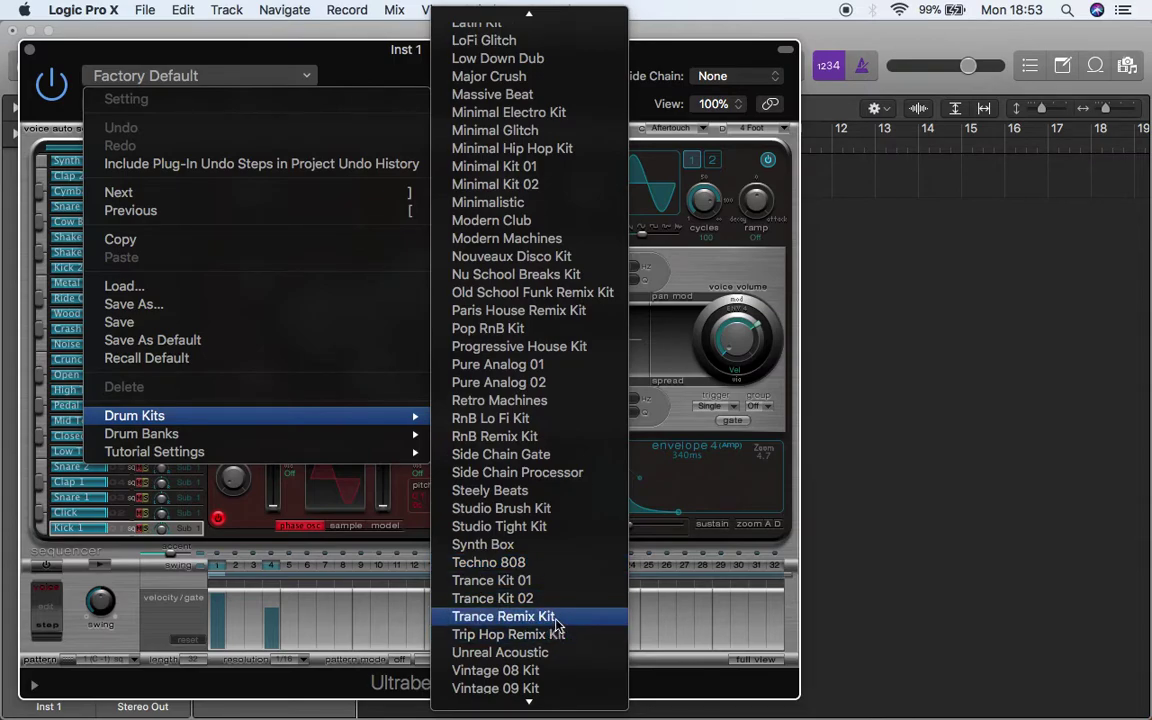
{"action": "scroll", "coordinate": [545, 680], "scroll_direction": "down", "scroll_amount": 1}
{"action": "scroll", "coordinate": [545, 680], "scroll_direction": "up", "scroll_amount": 10}
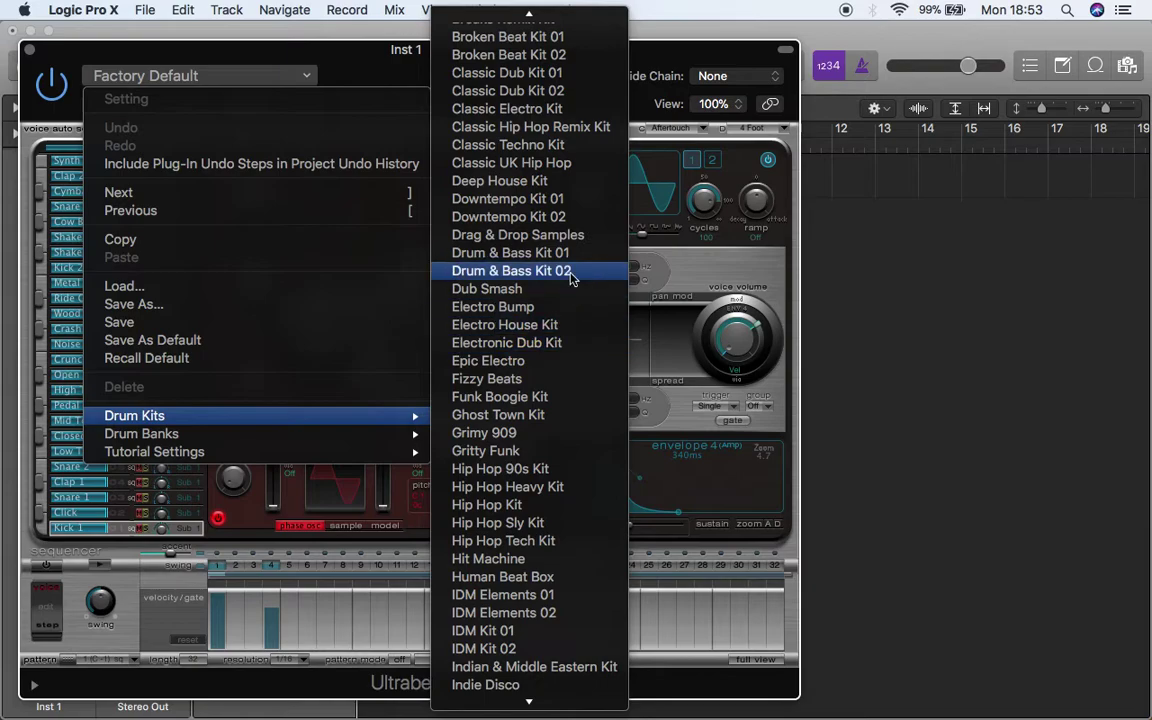
{"action": "left_click", "coordinate": [553, 188]}
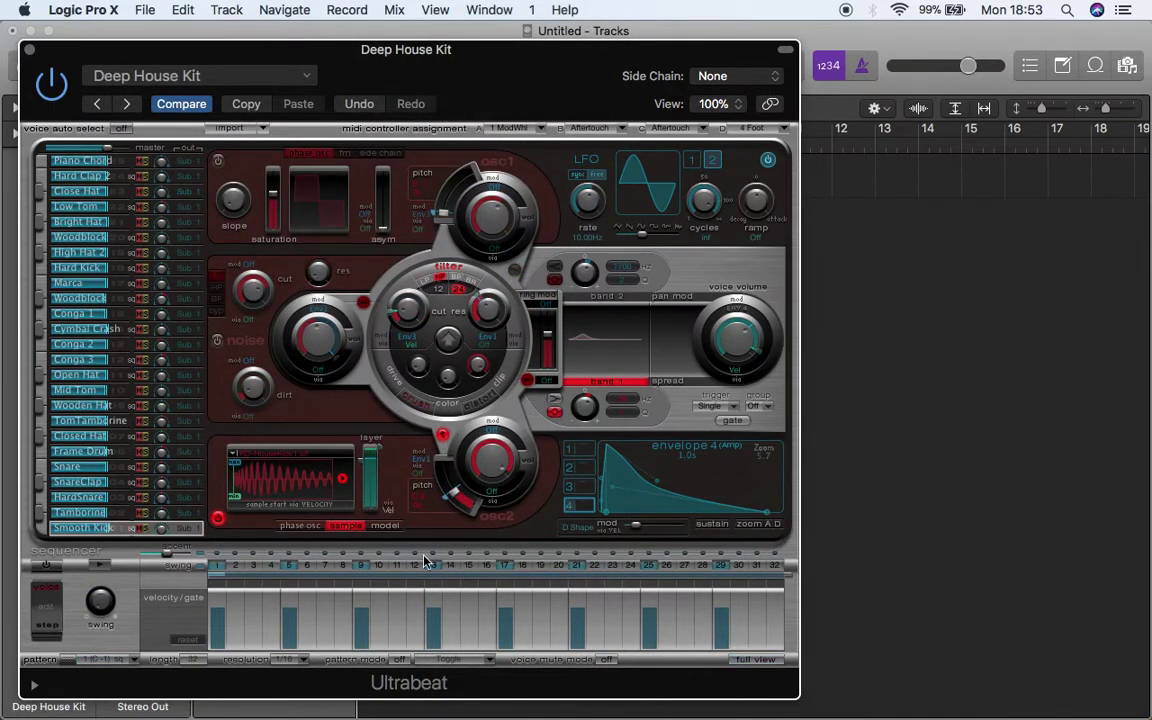
- Switch Ultrabeat to the empty pattern 12 (B -1) and show the full step grid
{"action": "left_click", "coordinate": [117, 661]}
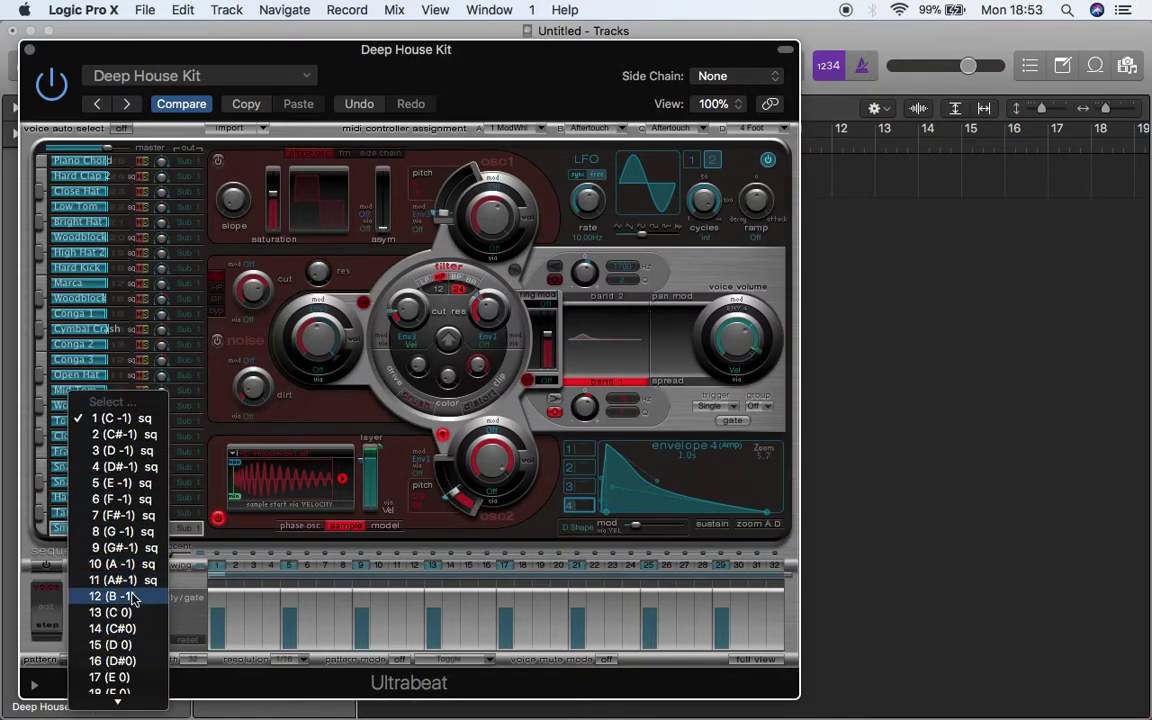
{"action": "left_click", "coordinate": [132, 597]}
{"action": "left_click", "coordinate": [757, 660]}
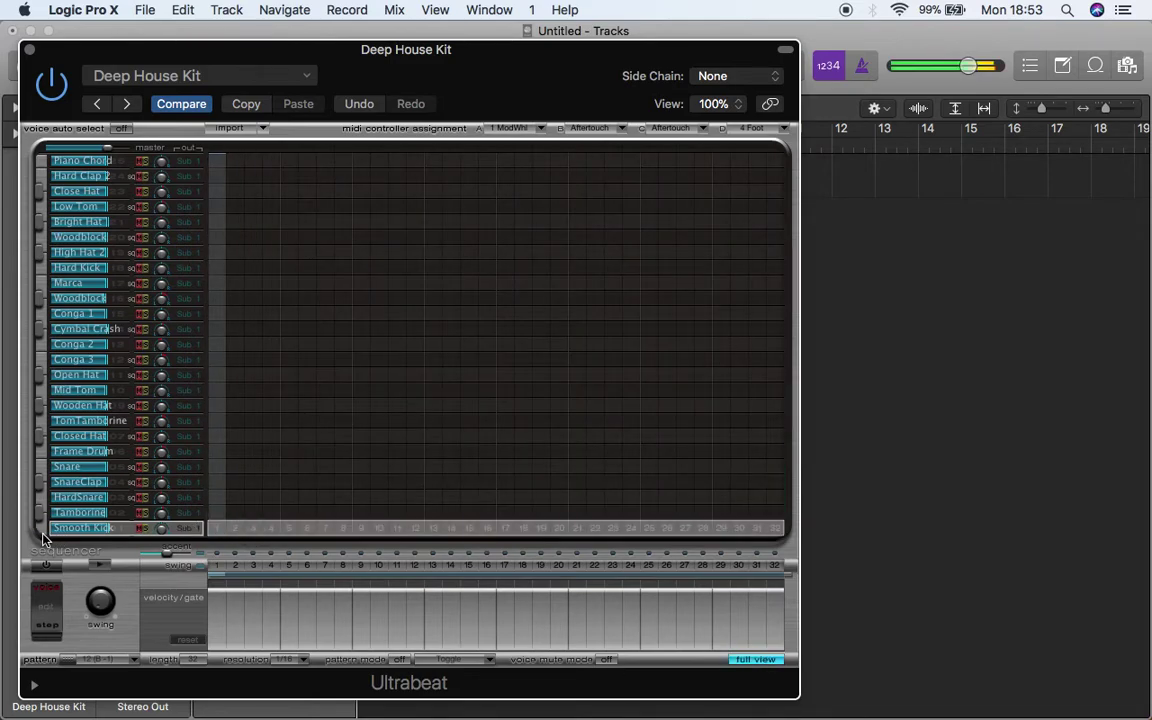
- Place Smooth Kick hits on steps 1, 5, 9, 13, 17, 21, 25 and 29
{"action": "left_click", "coordinate": [217, 529]}
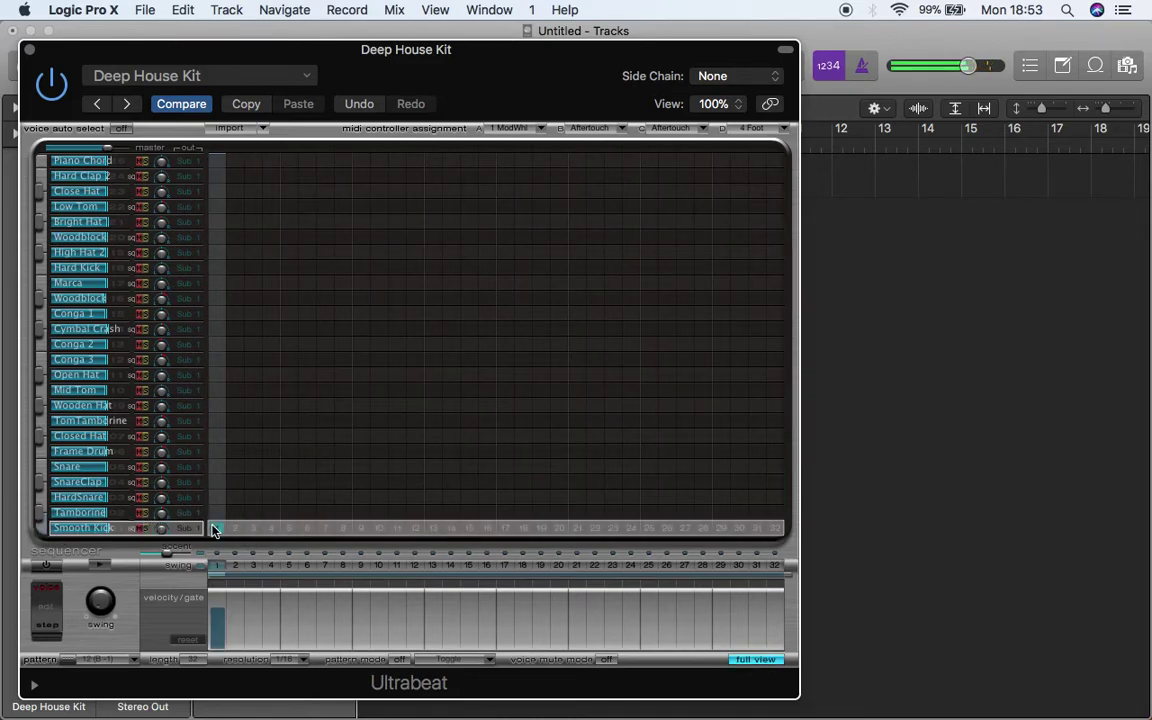
{"action": "left_click", "coordinate": [290, 529]}
{"action": "left_click", "coordinate": [361, 529]}
{"action": "left_click", "coordinate": [433, 529]}
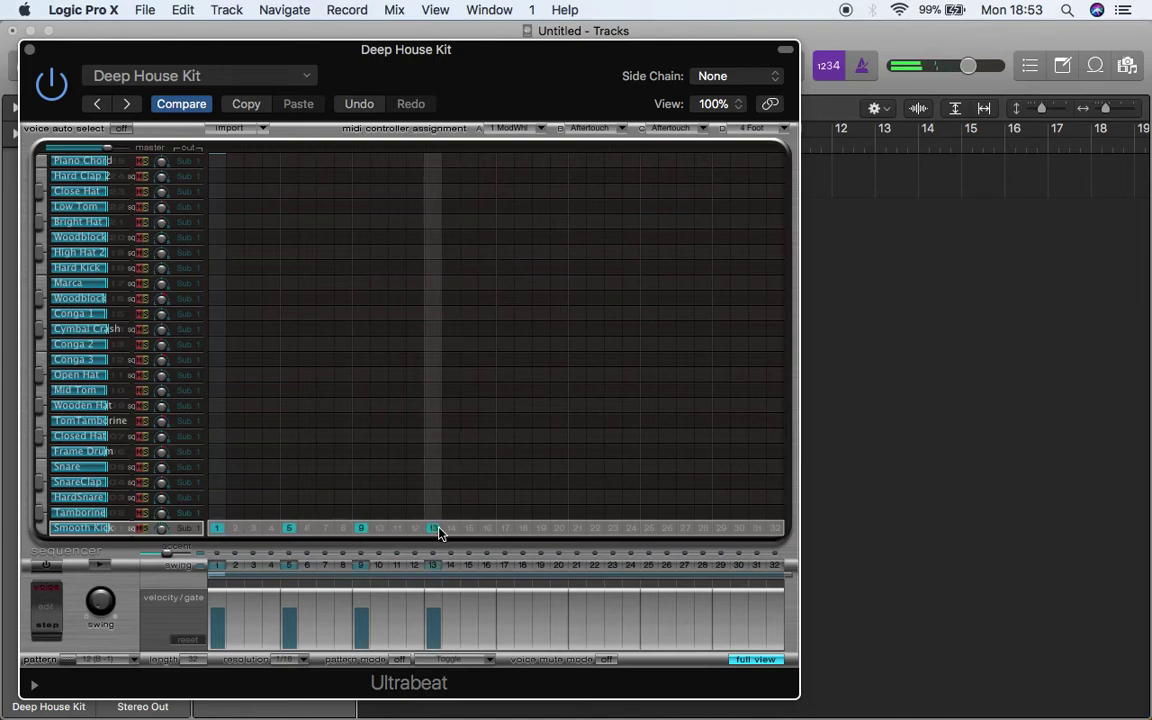
{"action": "left_click", "coordinate": [505, 529]}
{"action": "left_click", "coordinate": [578, 529]}
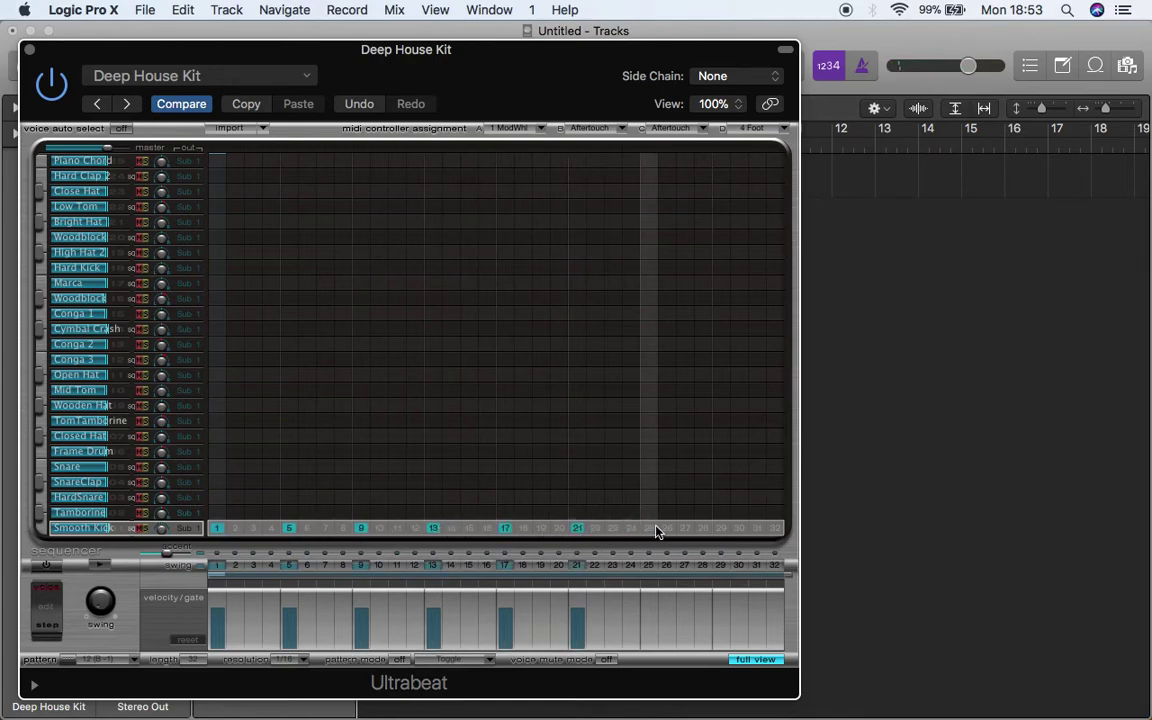
{"action": "left_click", "coordinate": [650, 529]}
{"action": "left_click", "coordinate": [722, 529]}
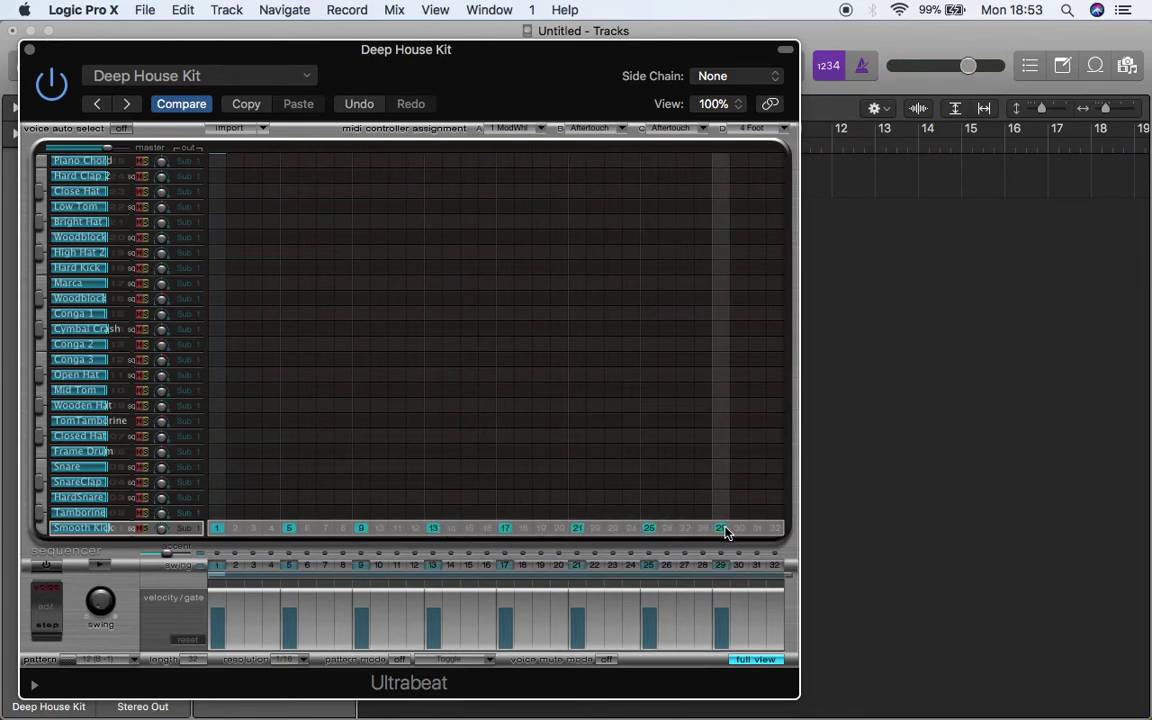
- Audition Snare and SnareClap, then add Open Hat hits on steps 3, 7, 11, 15, 19, 23, 27, 31
{"action": "left_click", "coordinate": [44, 472]}
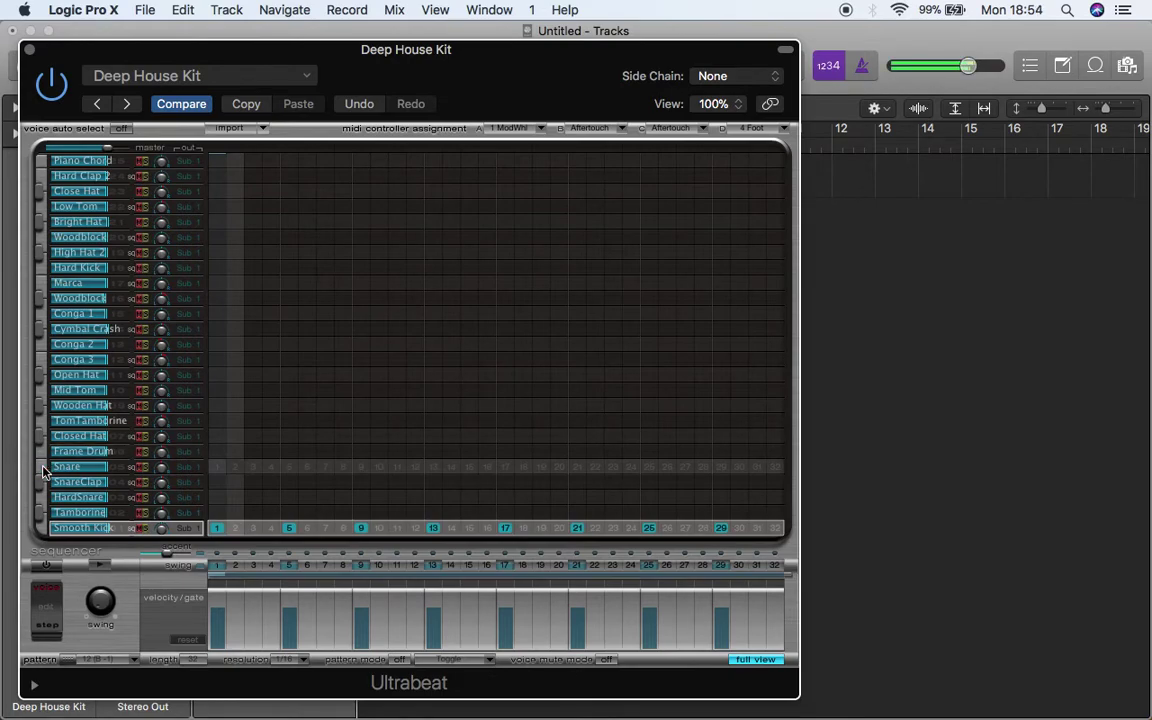
{"action": "left_click", "coordinate": [41, 484]}
{"action": "left_click", "coordinate": [252, 375]}
{"action": "left_click", "coordinate": [325, 375]}
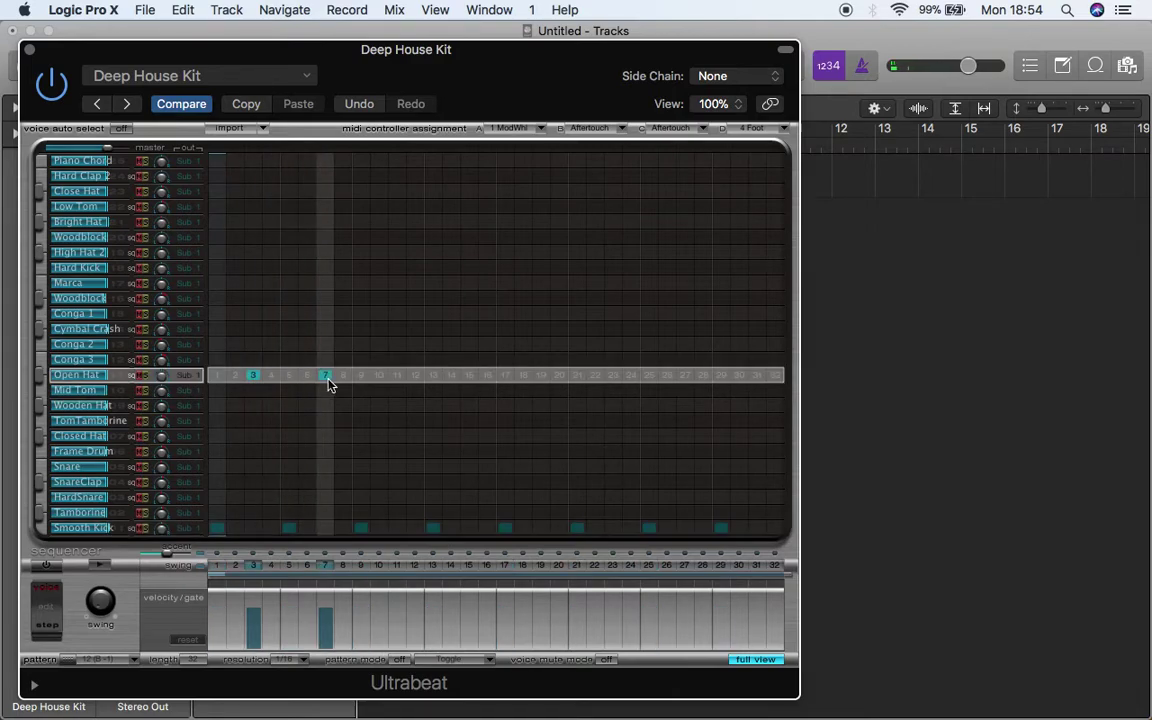
{"action": "left_click", "coordinate": [397, 376]}
{"action": "left_click", "coordinate": [469, 375]}
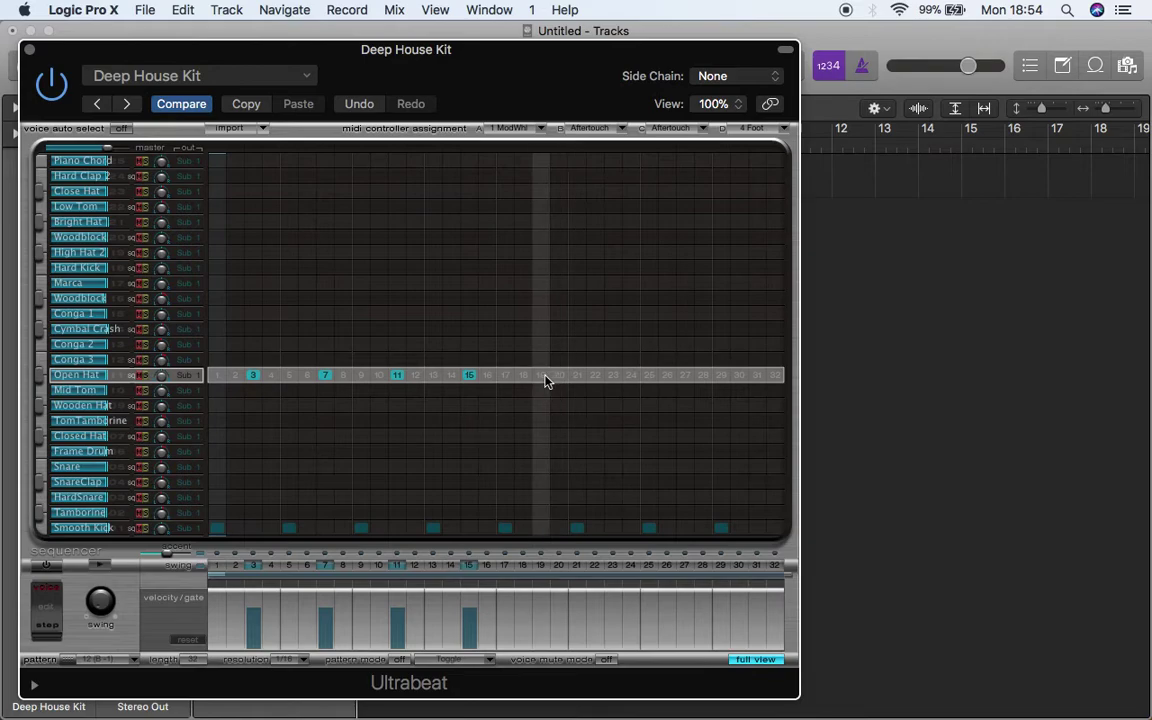
{"action": "left_click", "coordinate": [542, 376]}
{"action": "left_click", "coordinate": [614, 375]}
{"action": "left_click", "coordinate": [685, 375]}
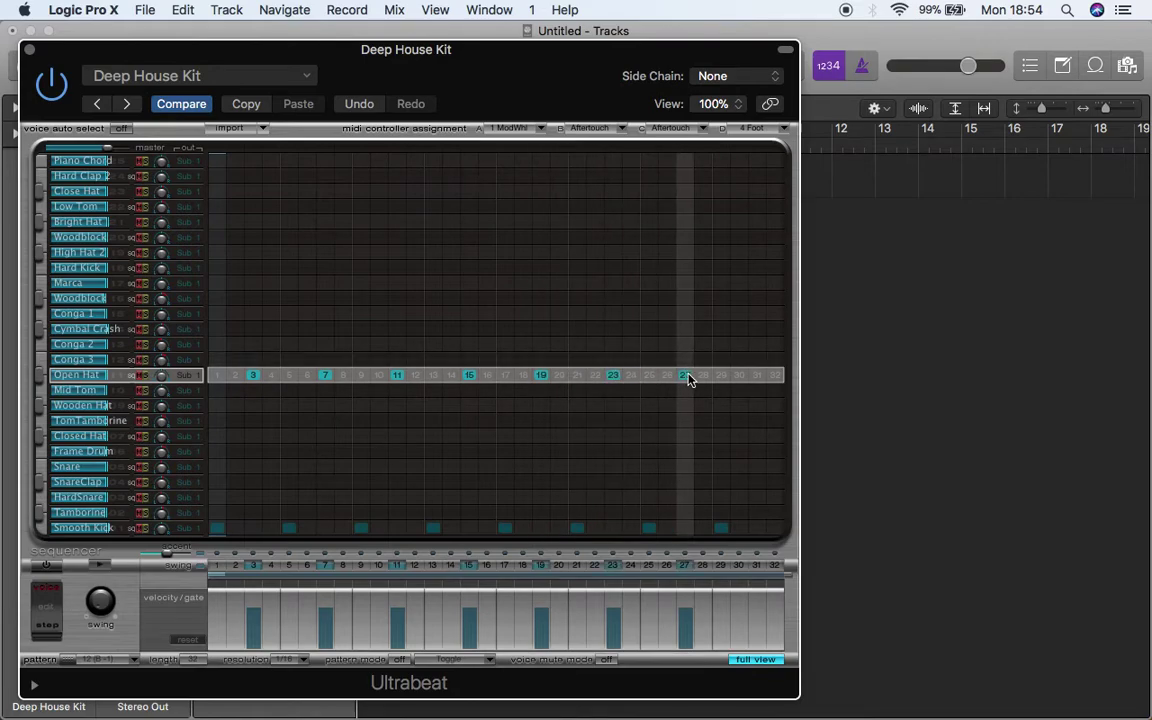
{"action": "left_click", "coordinate": [757, 375]}
- Play and stop the pattern to hear the groove, then audition a drum voice
{"action": "left_click", "coordinate": [99, 566]}
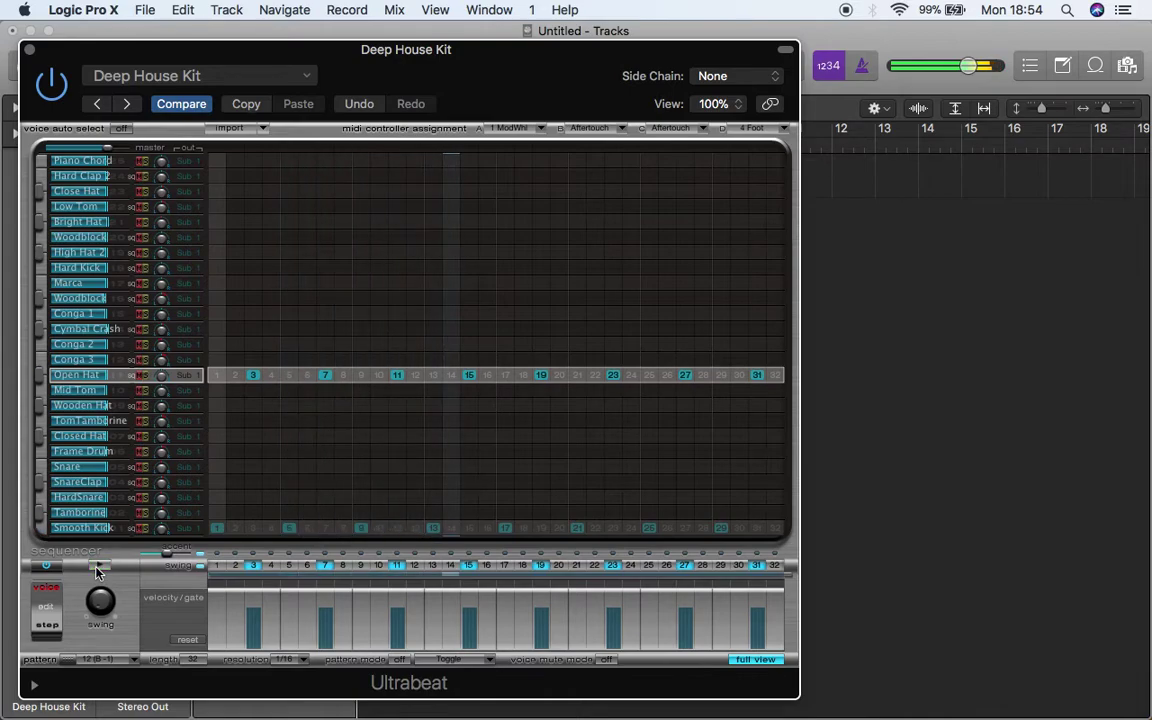
{"action": "left_click", "coordinate": [97, 568]}
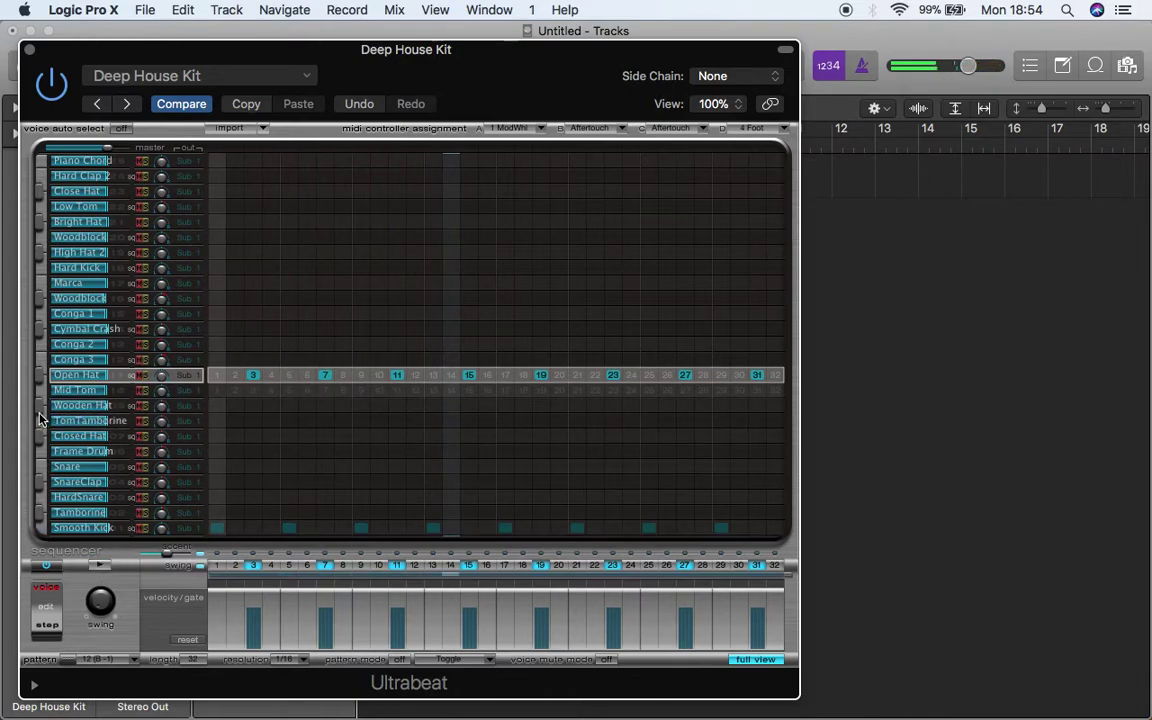
{"action": "left_click", "coordinate": [42, 509]}
- Add a HardSnare hit on step 4, raise accent and swing, and play the pattern
{"action": "left_click", "coordinate": [270, 497]}
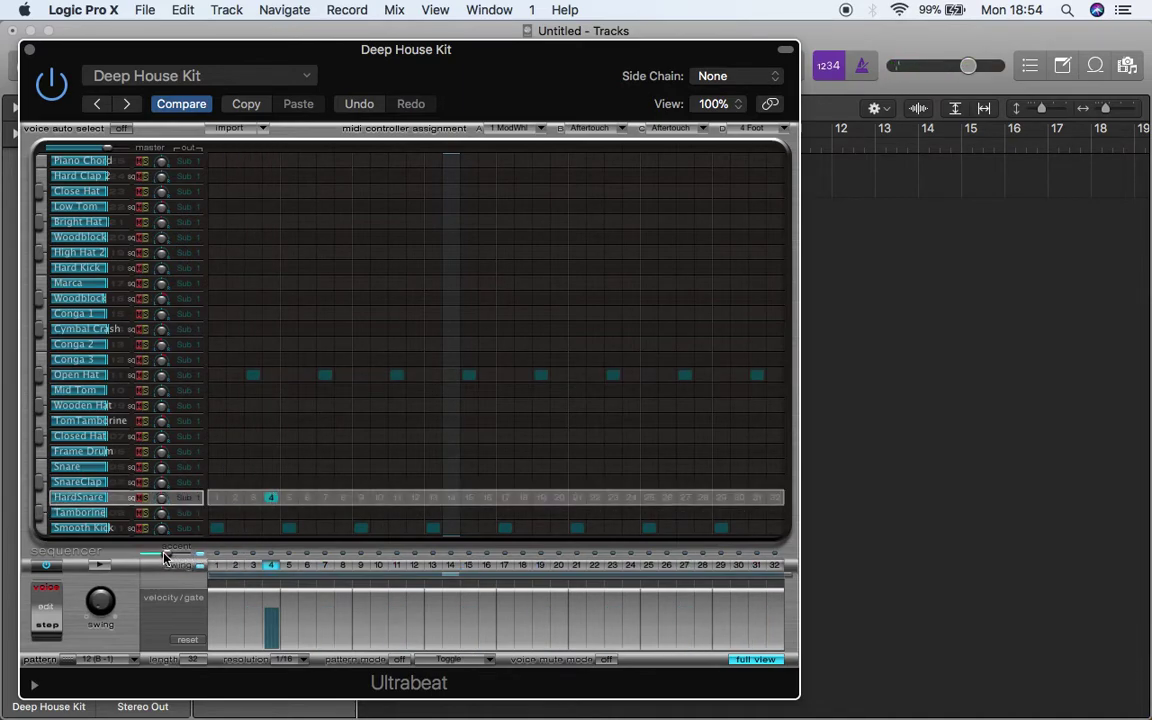
{"action": "left_click_drag", "start_coordinate": [165, 556], "coordinate": [196, 563]}
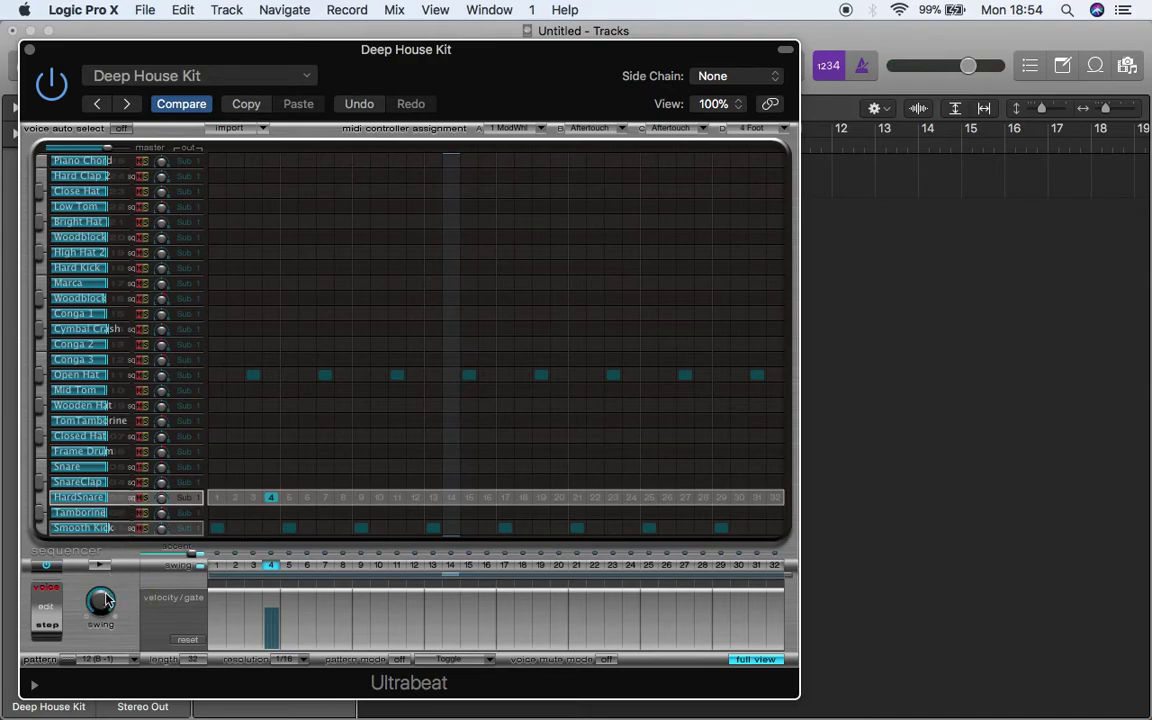
{"action": "left_click_drag", "start_coordinate": [101, 604], "coordinate": [104, 579]}
{"action": "left_click", "coordinate": [100, 566]}
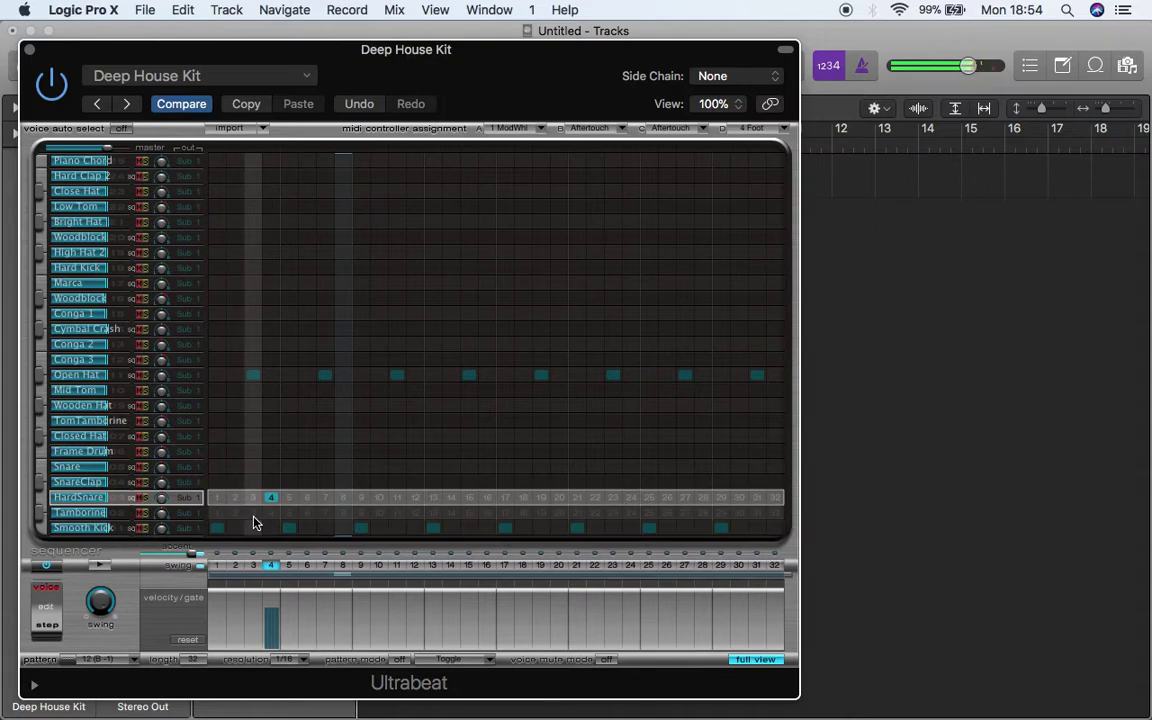
- Add a HardSnare hit on step 10 and a Closed Hat on step 8, then audition
{"action": "left_click", "coordinate": [378, 497]}
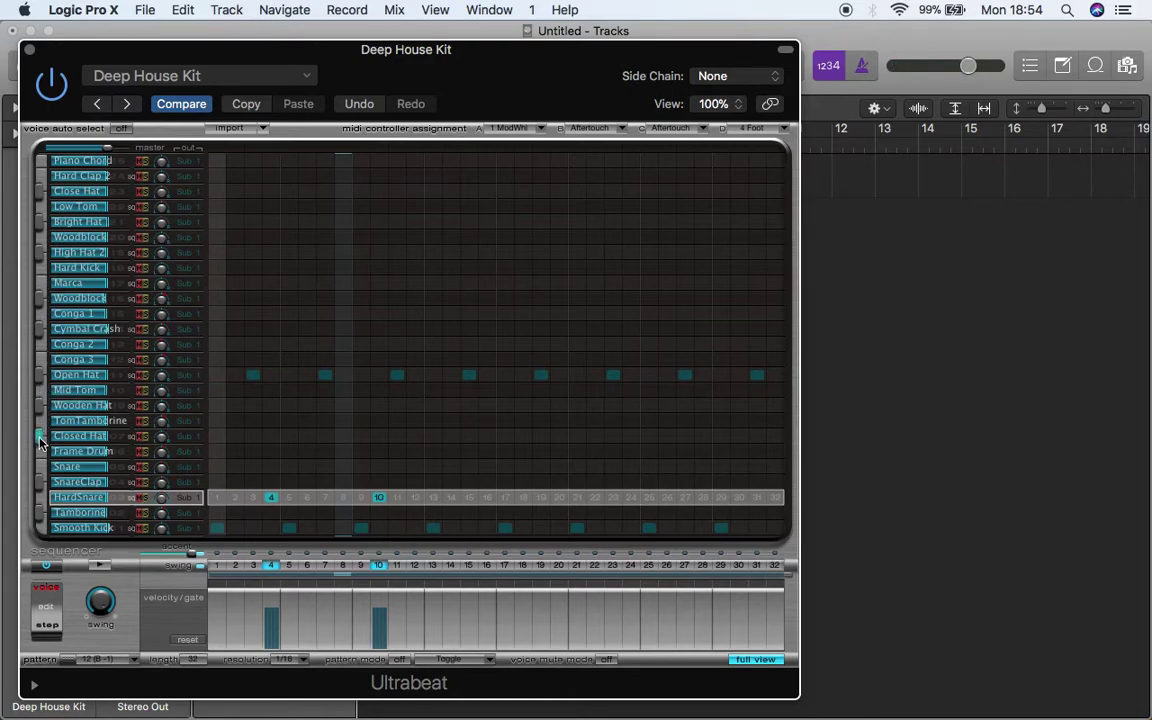
{"action": "left_click", "coordinate": [343, 436]}
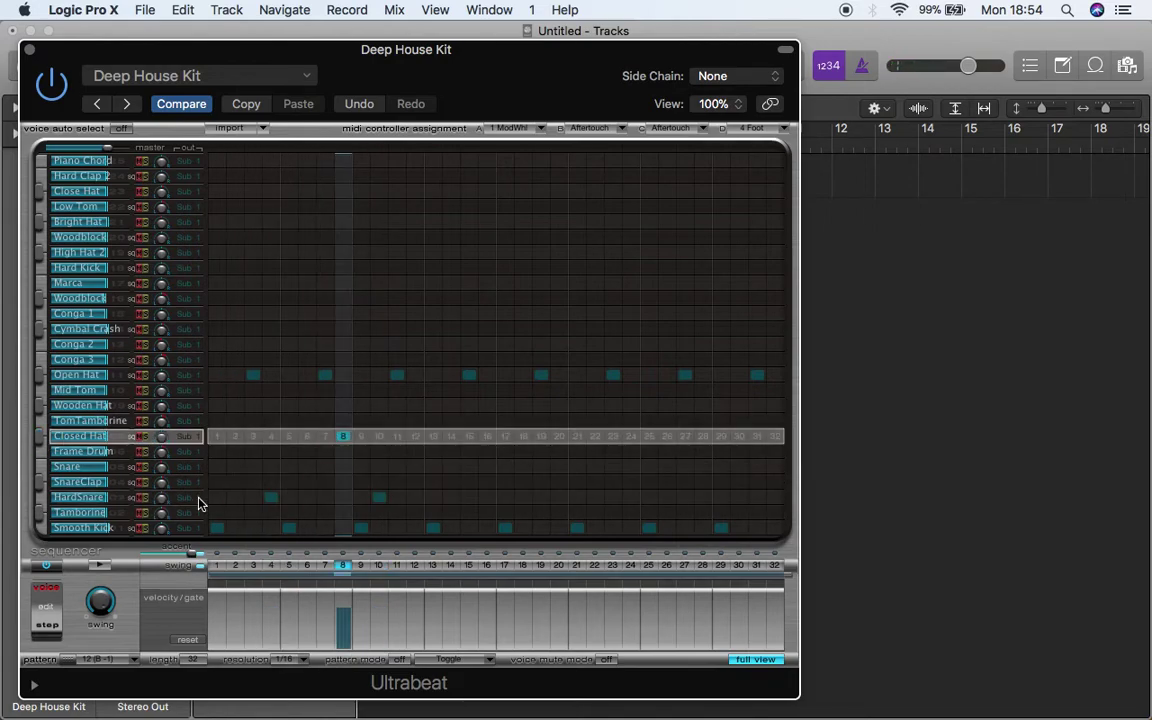
{"action": "left_click", "coordinate": [101, 566]}
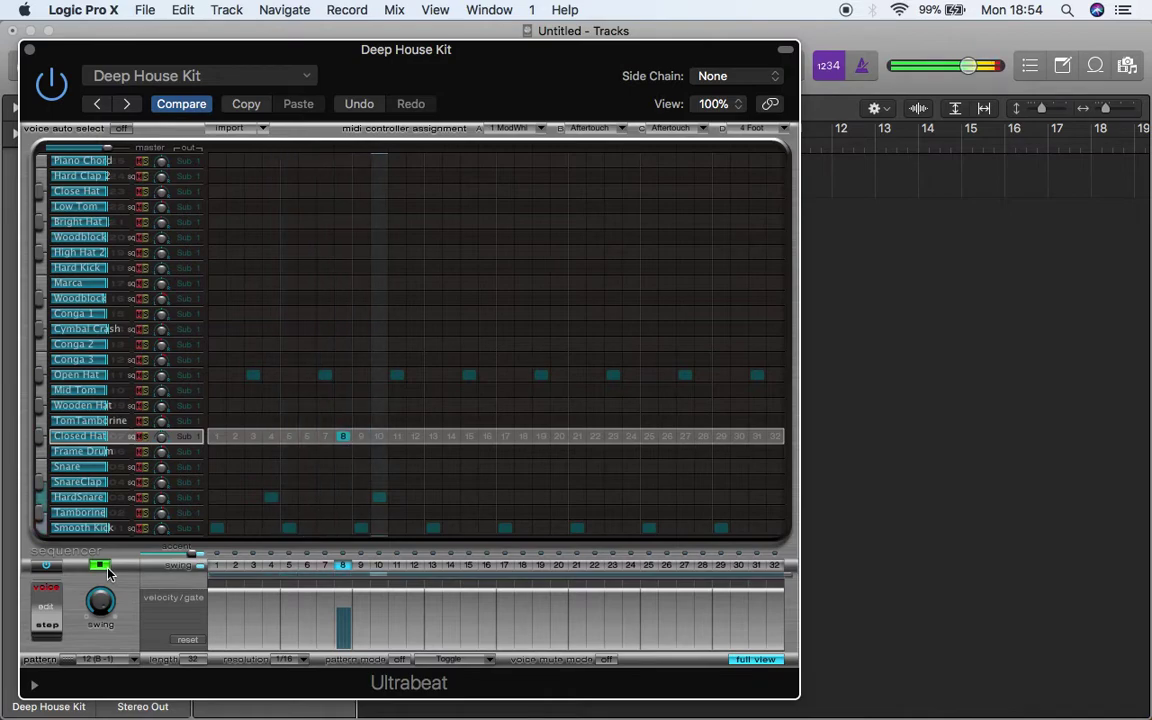
{"action": "left_click", "coordinate": [106, 570]}
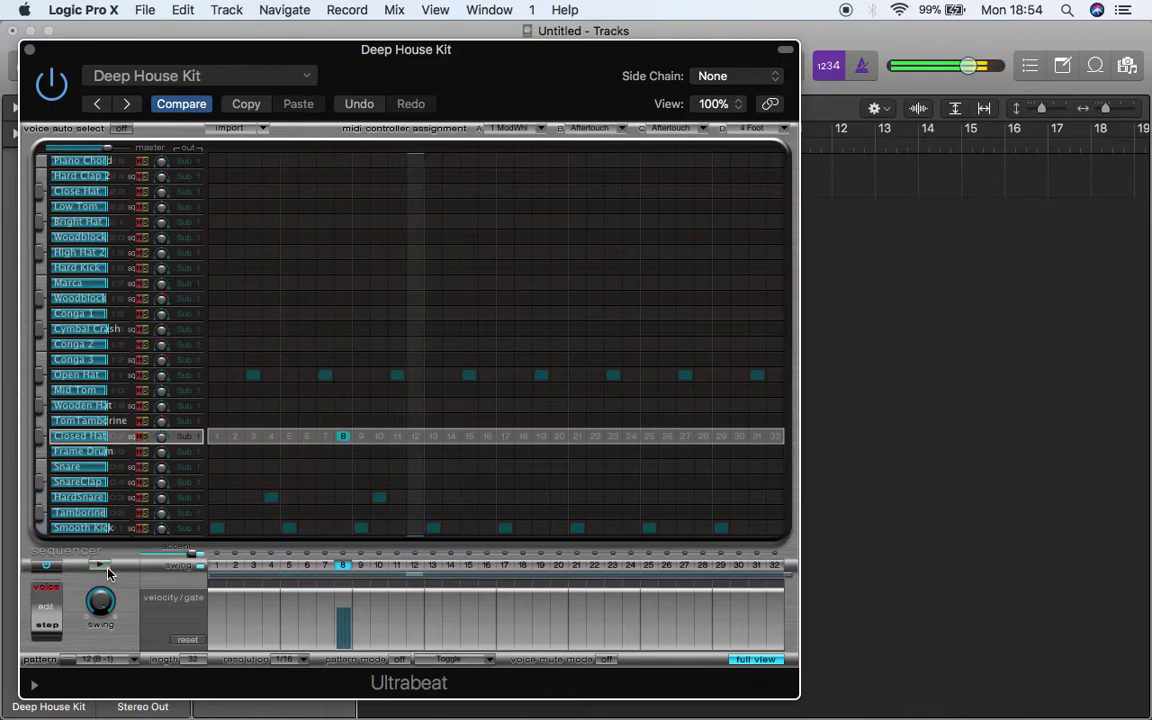
- Add a HardSnare hit on step 14 and audition a couple of drum voices
{"action": "left_click", "coordinate": [452, 497]}
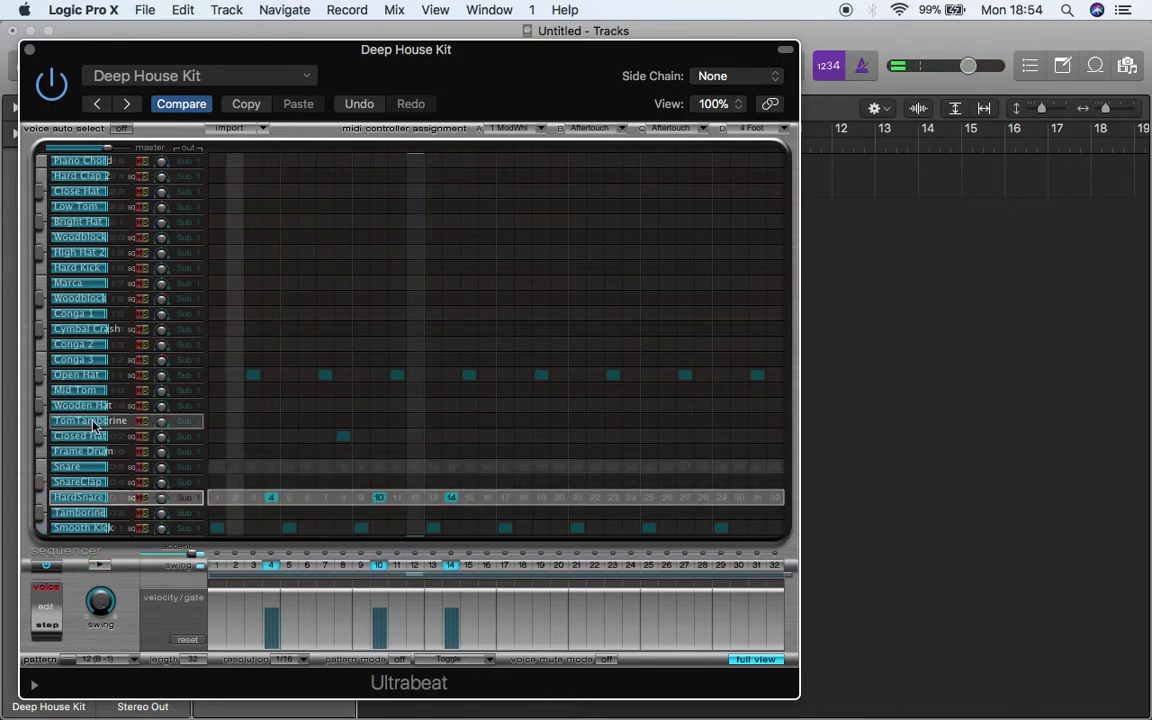
{"action": "left_click", "coordinate": [48, 473]}
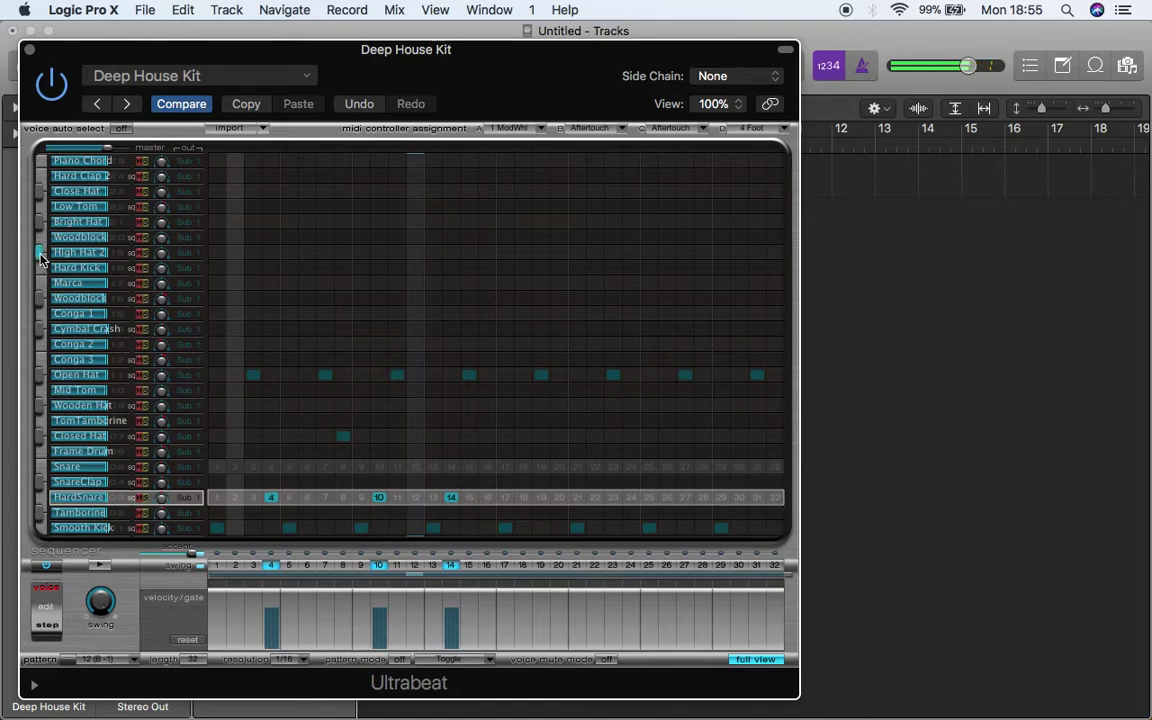
{"action": "left_click", "coordinate": [40, 330]}
- Place Snare hits on steps 5, 13, 21 and 29 and play the pattern
{"action": "left_click", "coordinate": [40, 472]}
{"action": "left_click", "coordinate": [290, 468]}
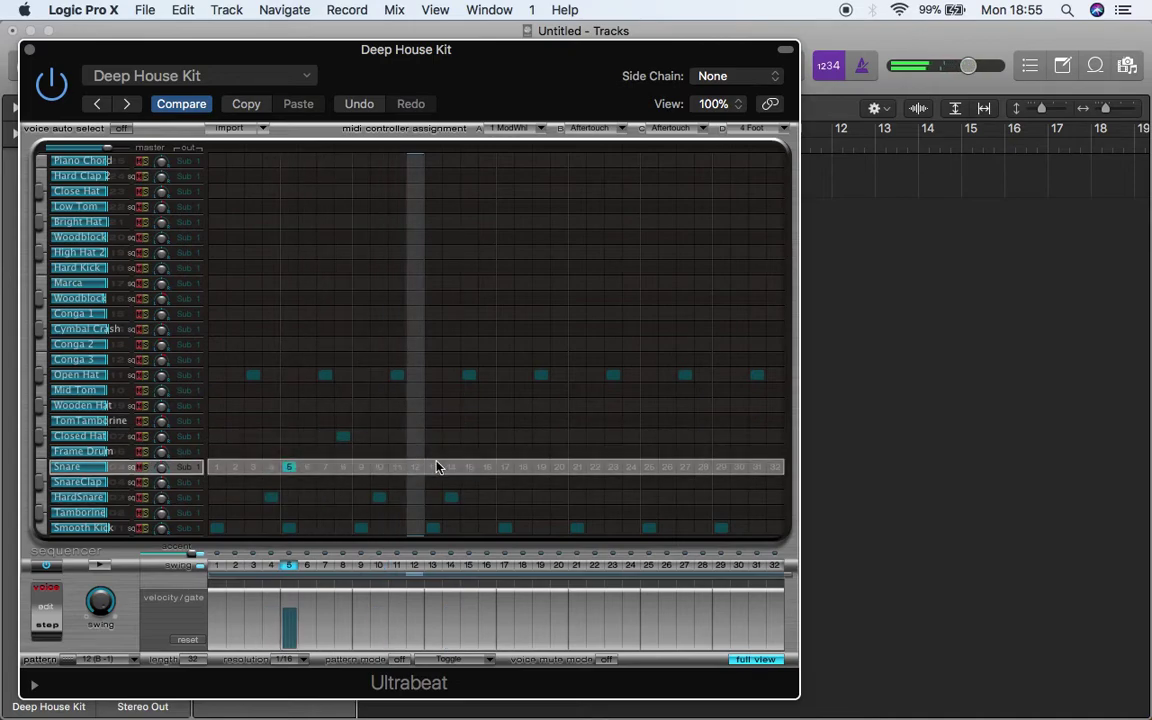
{"action": "left_click", "coordinate": [433, 467]}
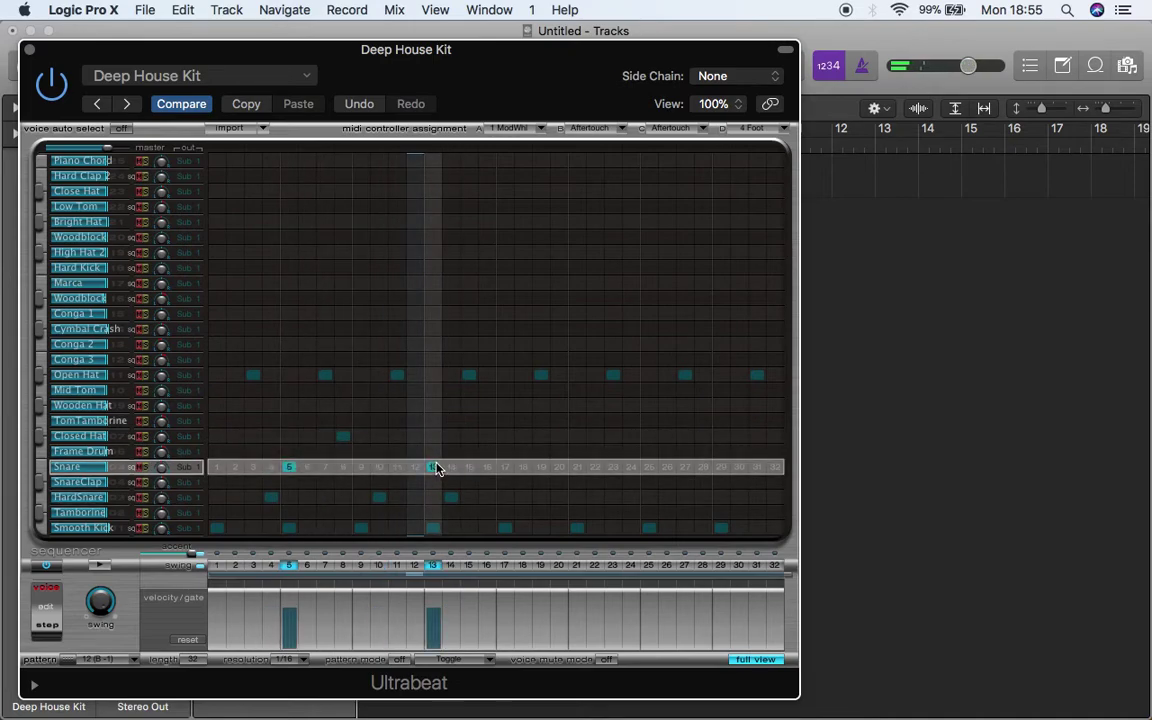
{"action": "left_click", "coordinate": [577, 467]}
{"action": "left_click", "coordinate": [721, 467]}
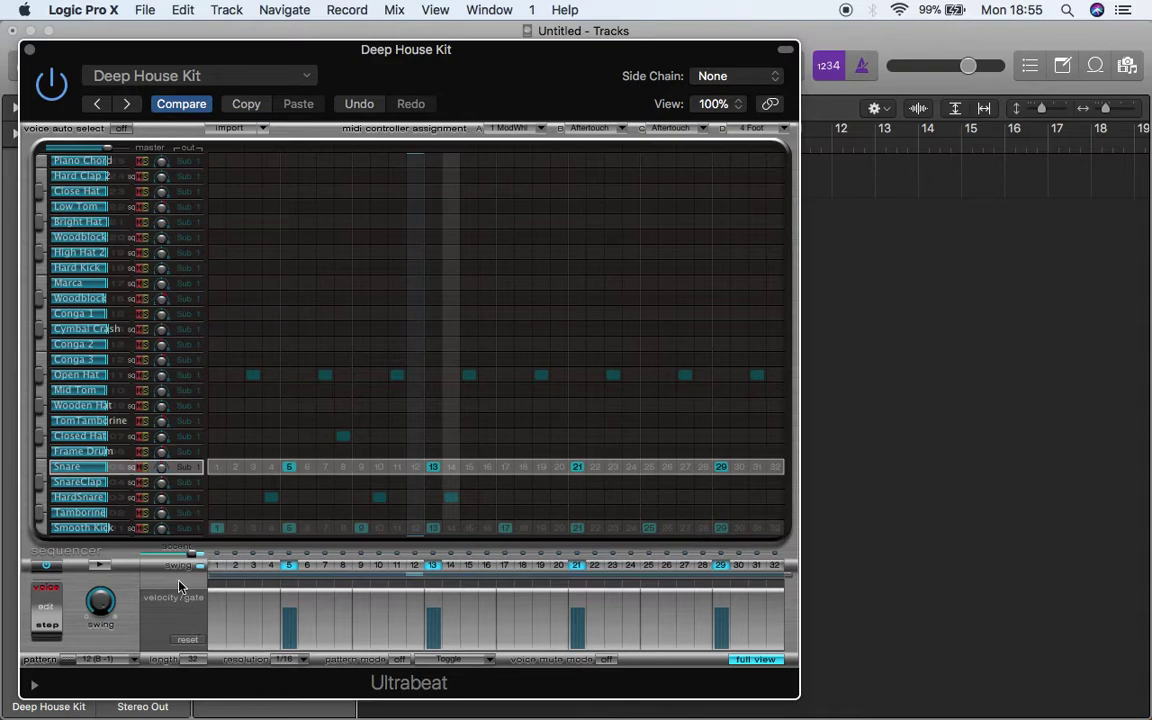
{"action": "left_click", "coordinate": [100, 566]}
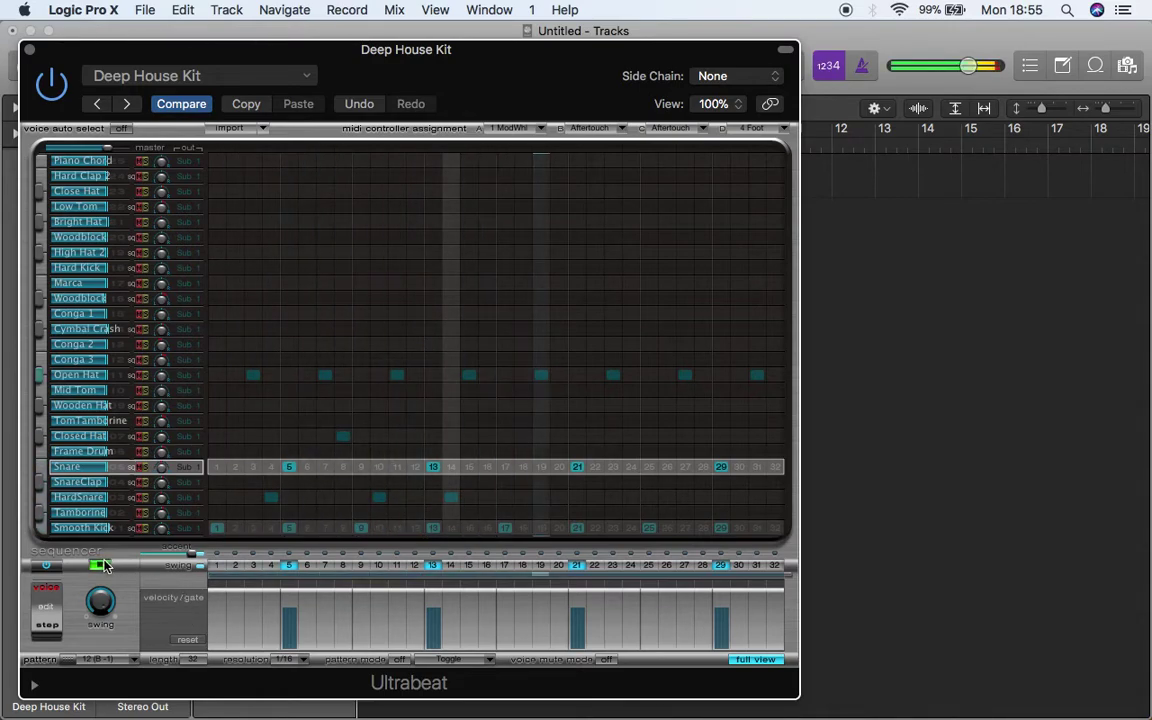
- Move the HardSnare hit from step 14 to step 16 and audition the change
{"action": "left_click", "coordinate": [100, 566]}
{"action": "left_click", "coordinate": [450, 495]}
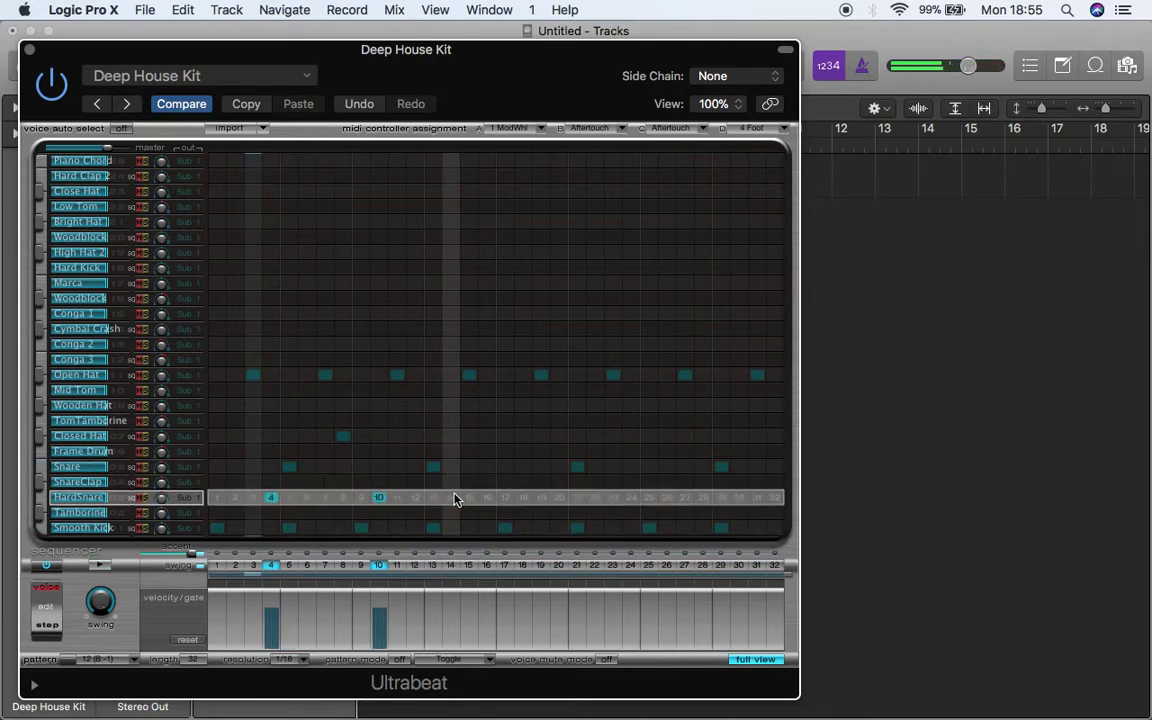
{"action": "left_click", "coordinate": [484, 497]}
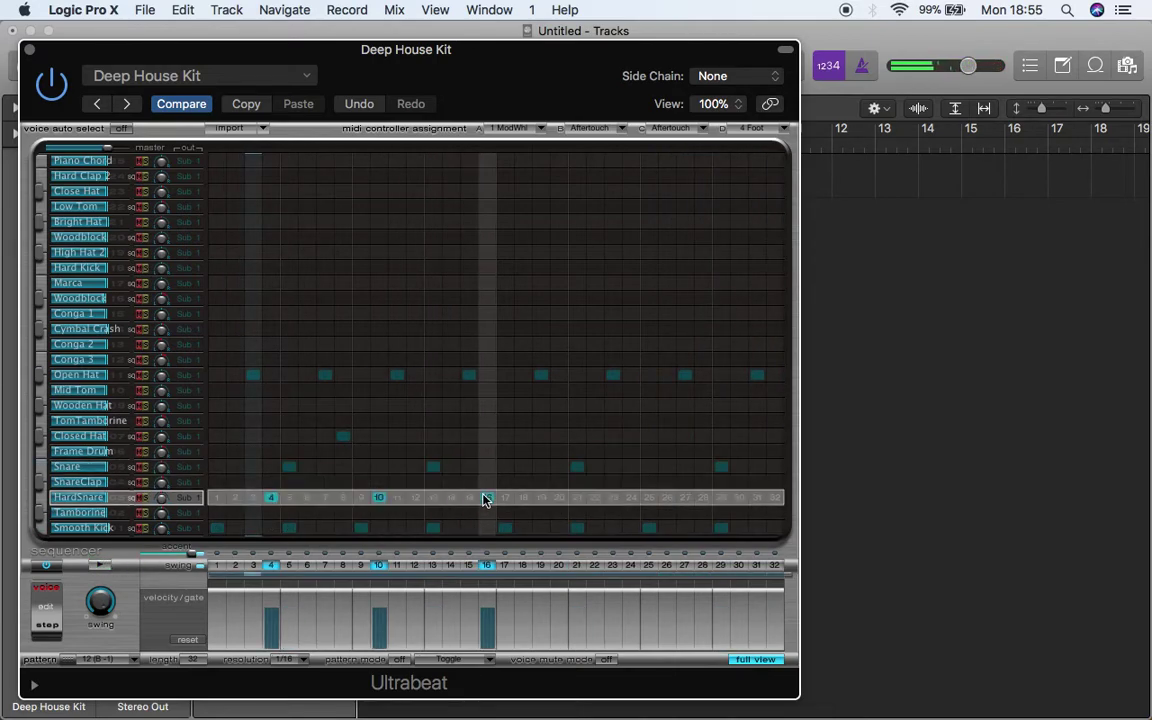
{"action": "left_click", "coordinate": [100, 566]}
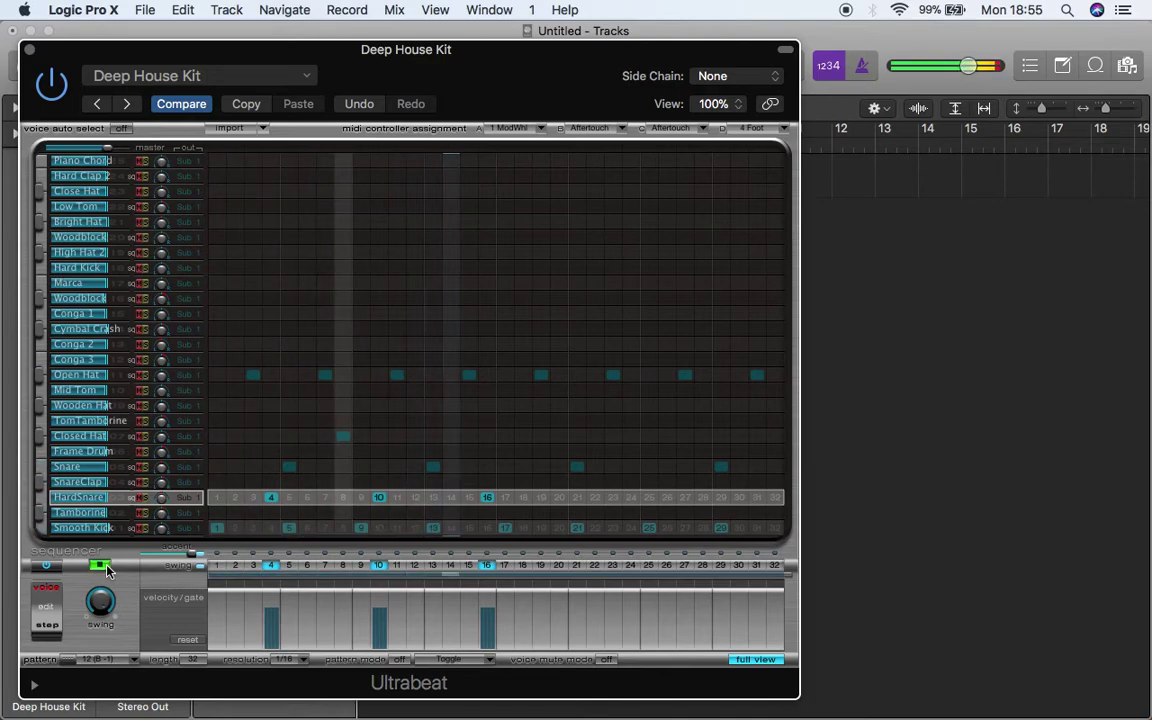
{"action": "left_click", "coordinate": [100, 566]}
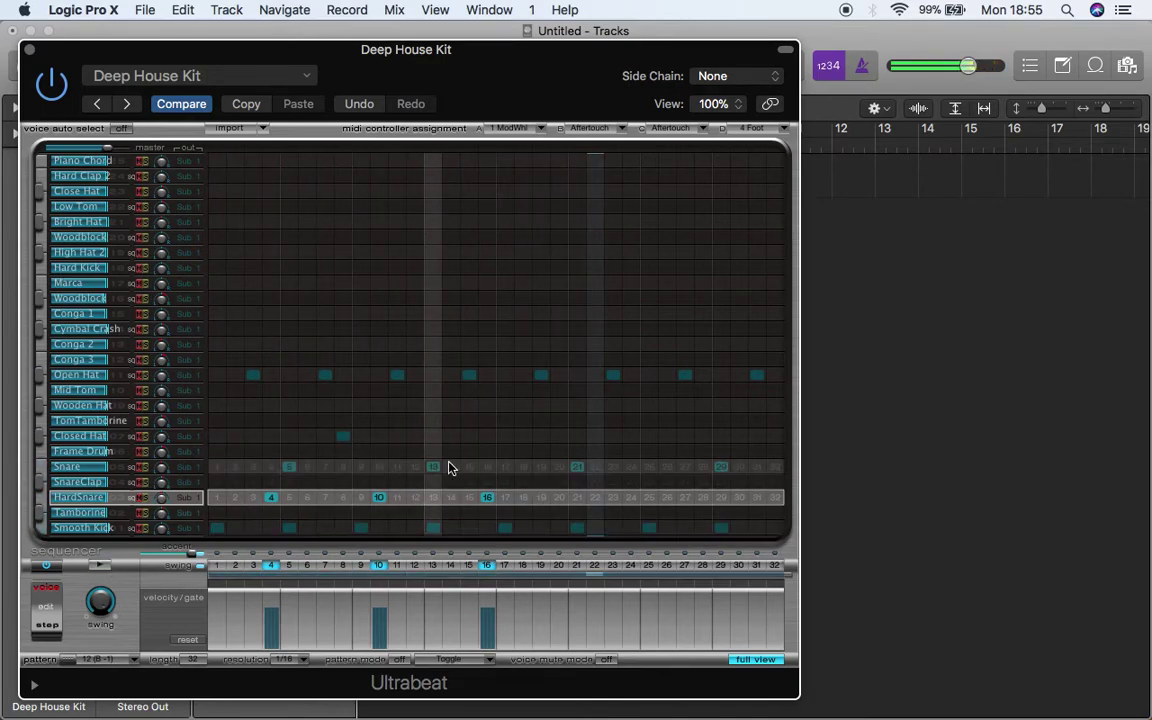
- Add HardSnare hits on steps 20, 26 and 32, plus a Closed Hat on step 20
{"action": "left_click", "coordinate": [560, 498]}
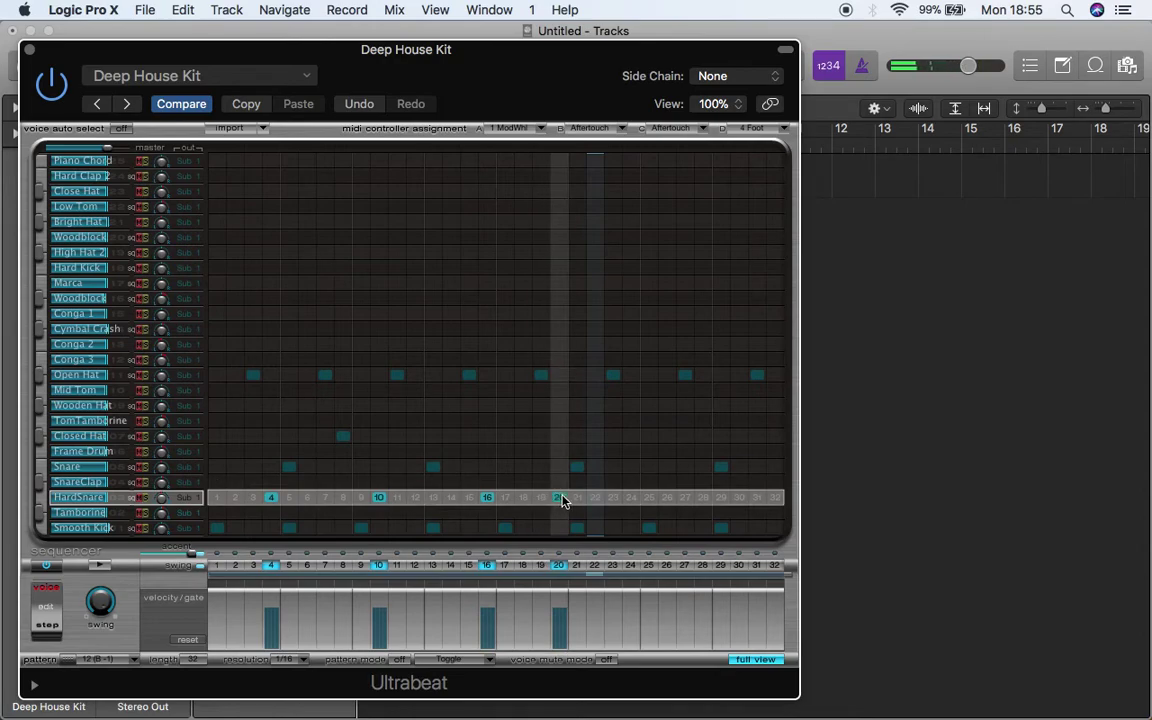
{"action": "left_click", "coordinate": [666, 498]}
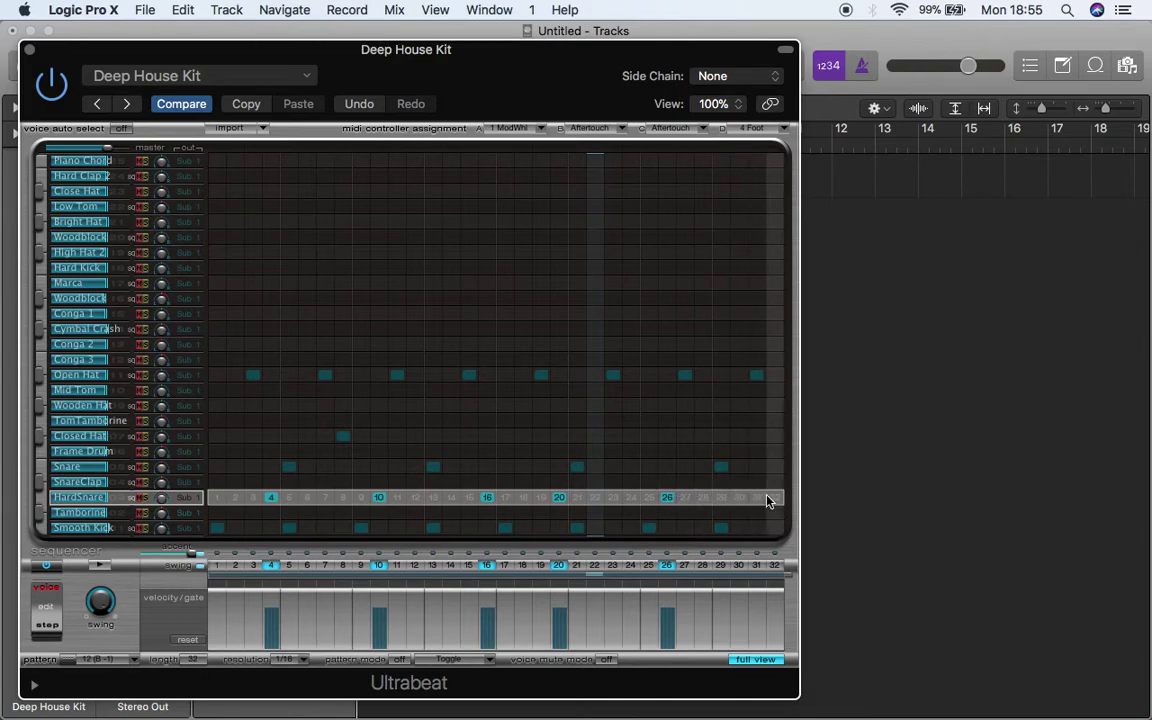
{"action": "left_click", "coordinate": [775, 498]}
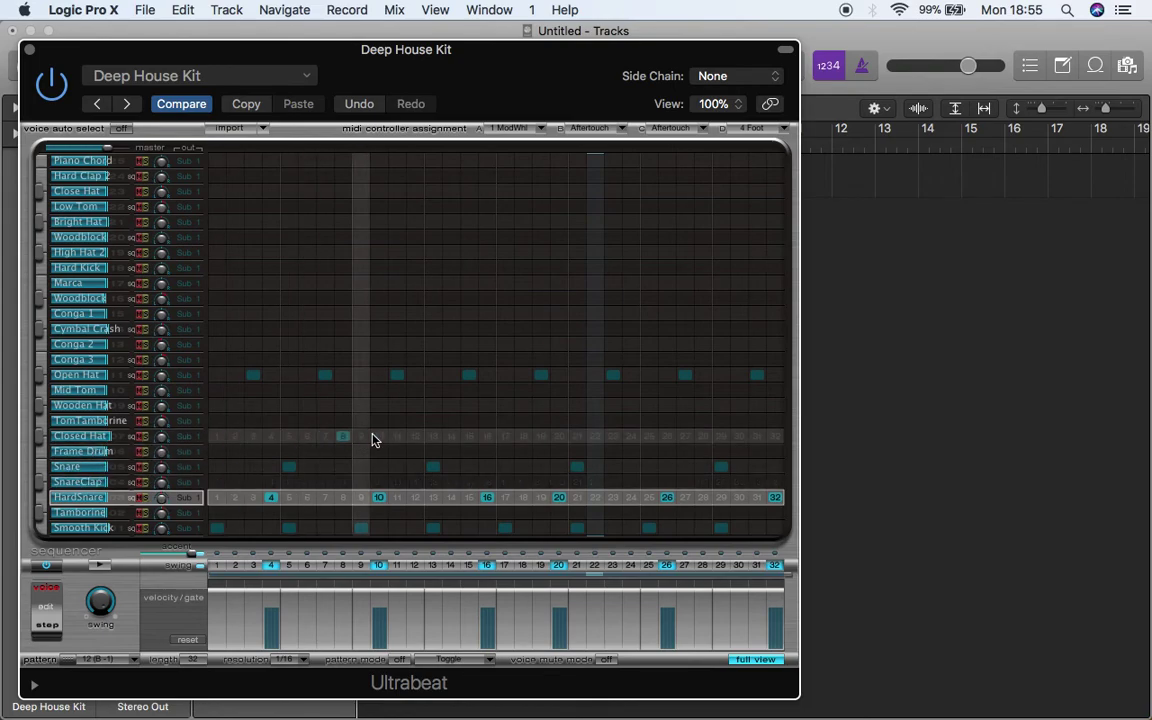
{"action": "left_click", "coordinate": [560, 439]}
- Move the Closed Hat hit from step 20 to step 24 and play the finished pattern
{"action": "left_click", "coordinate": [560, 439]}
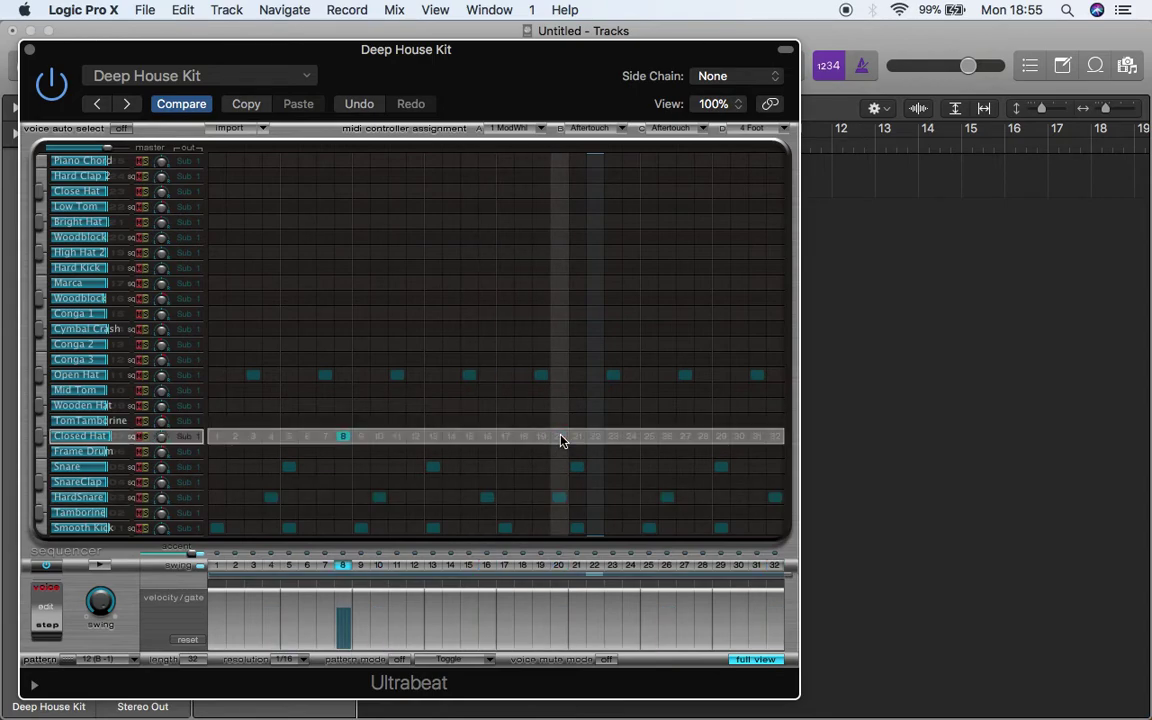
{"action": "left_click", "coordinate": [630, 439]}
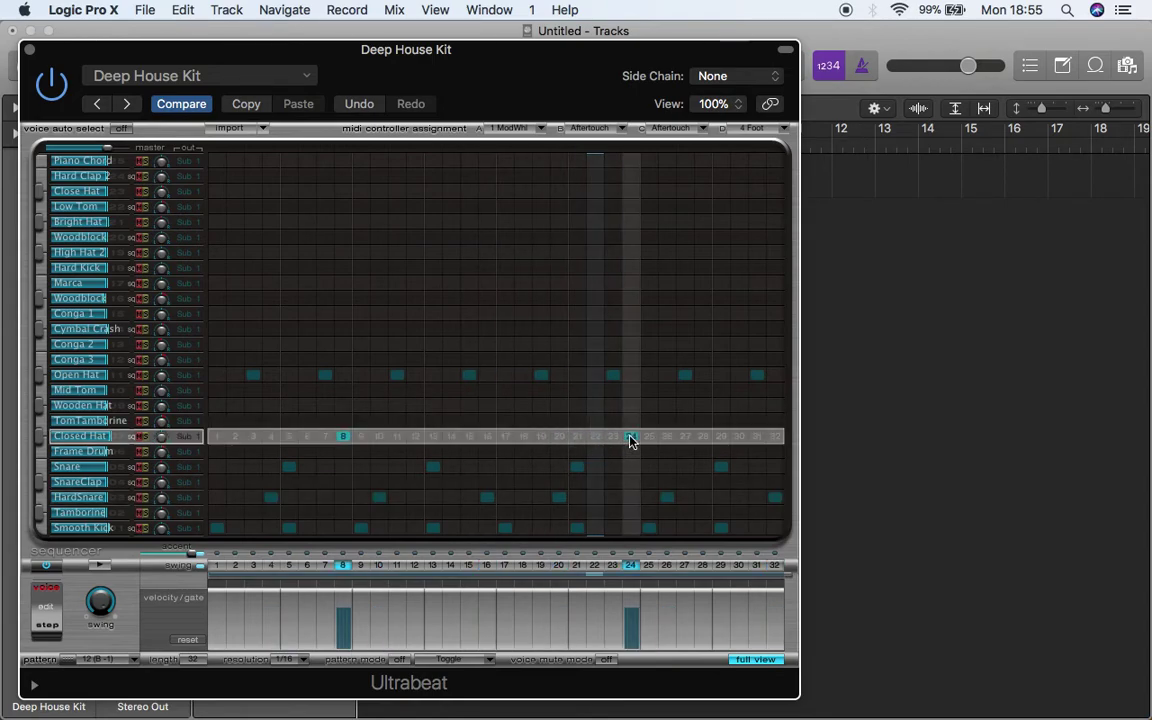
{"action": "left_click", "coordinate": [98, 566]}
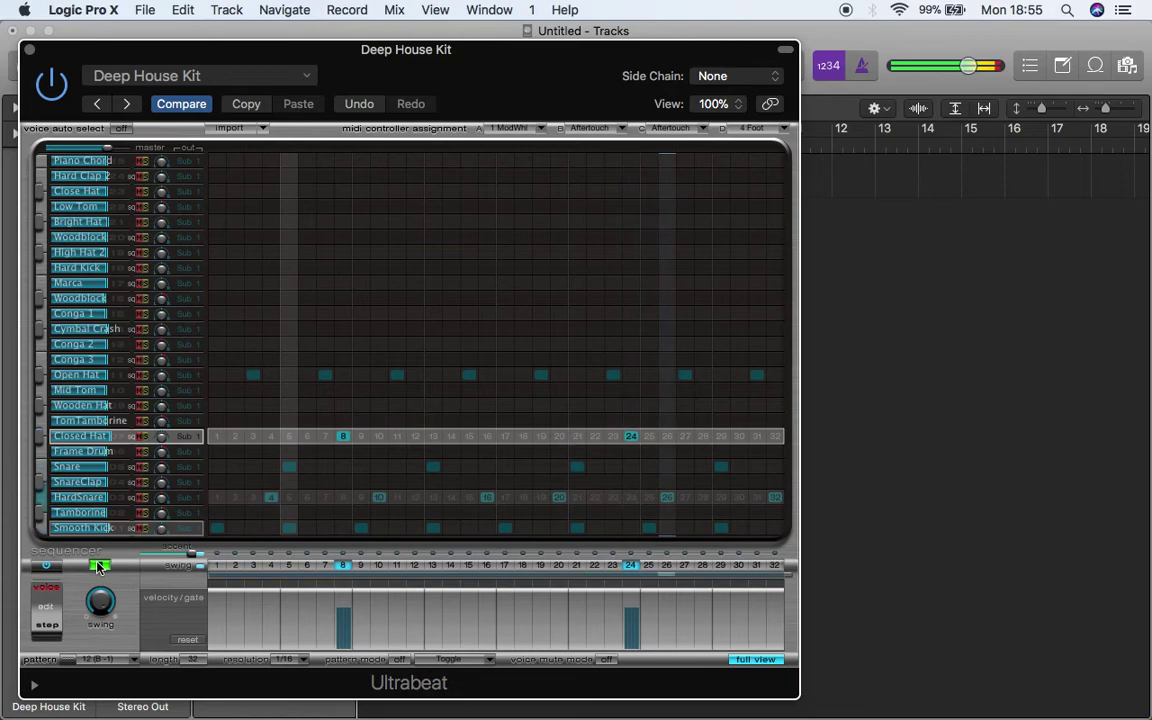
{"action": "left_click", "coordinate": [99, 566]}
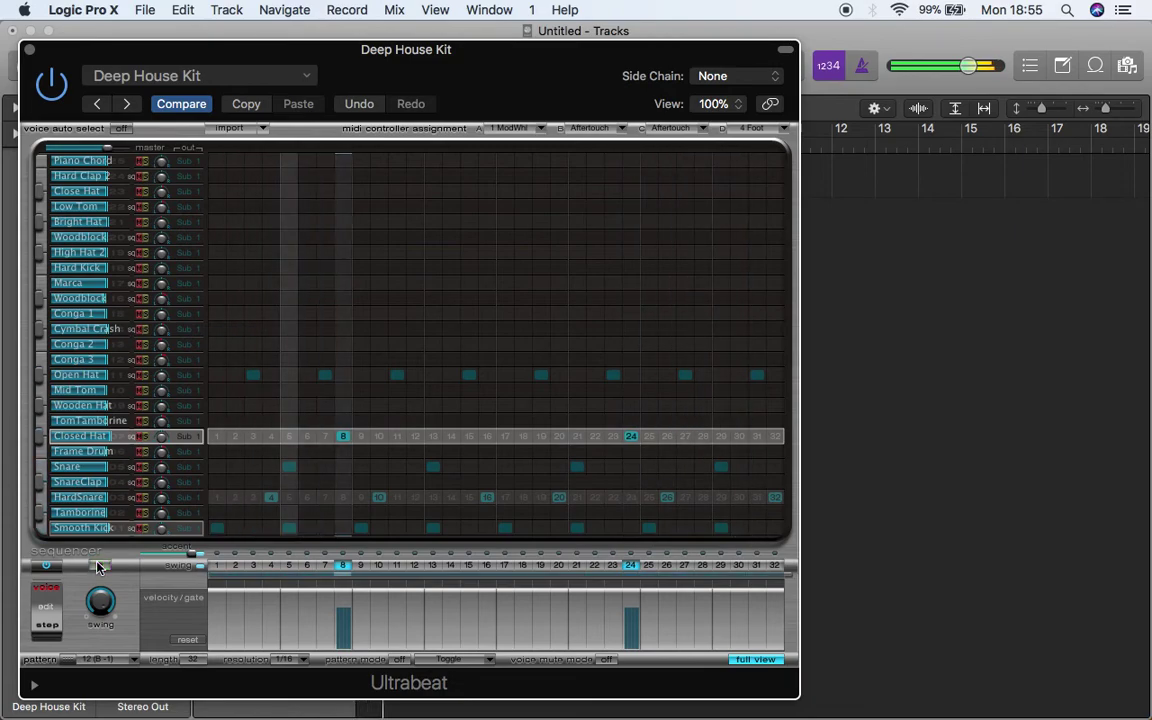